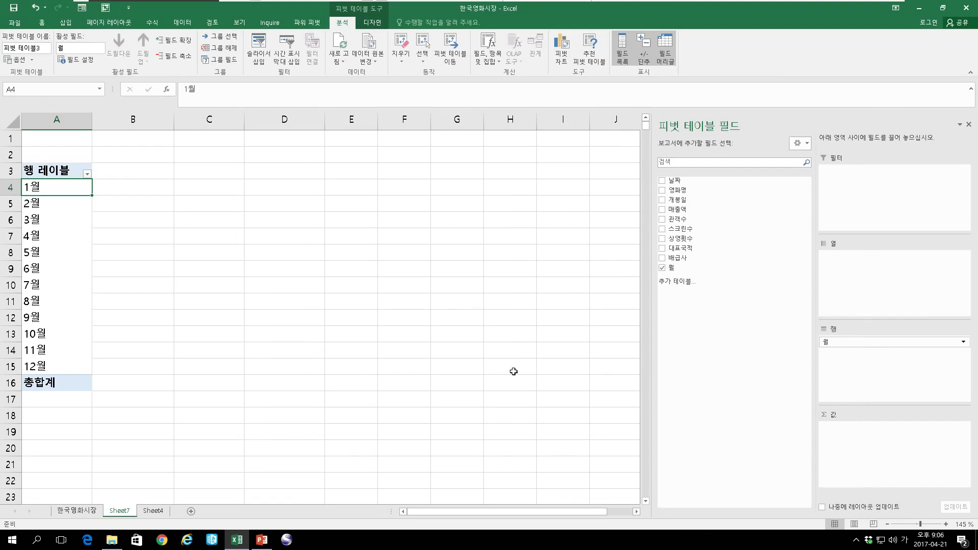
Check the monthly audience and screen-count question on the slide, and add 관객수 and 스크린수 as sums to the pivot table's values.
click(262, 539)
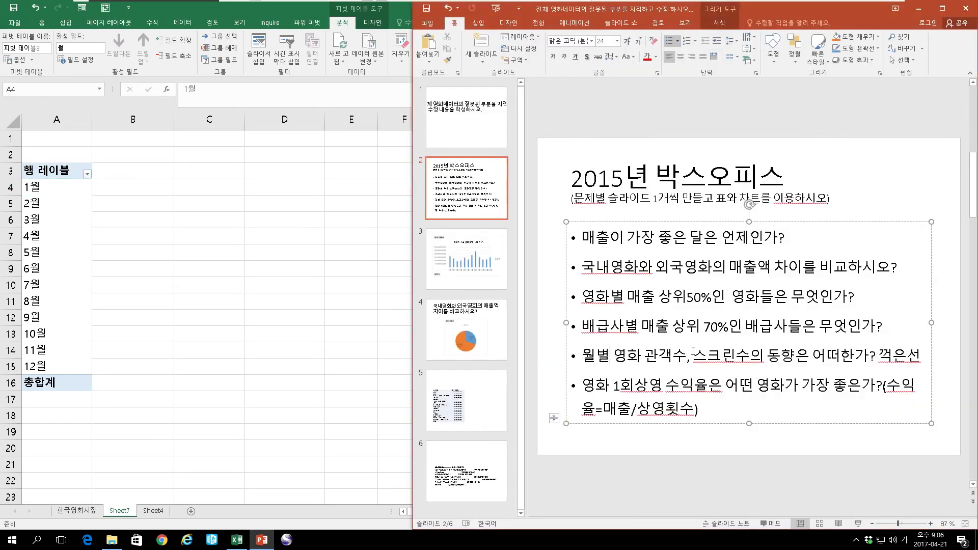
click(331, 326)
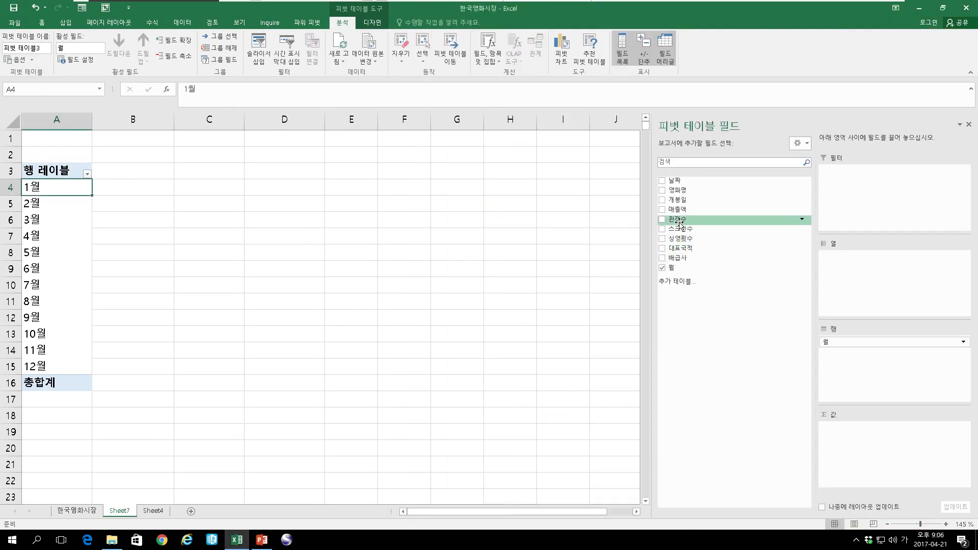
drag(667, 221, 872, 438)
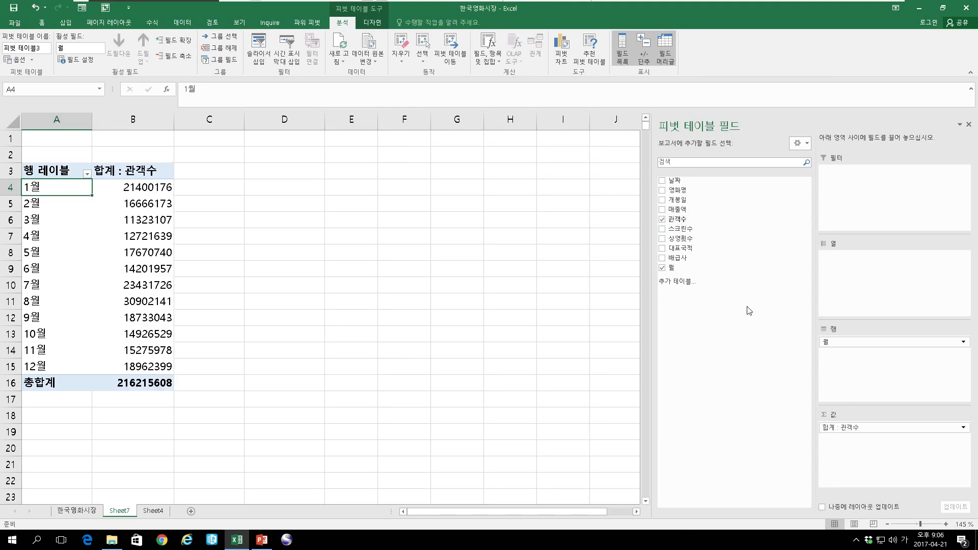
drag(685, 233, 857, 453)
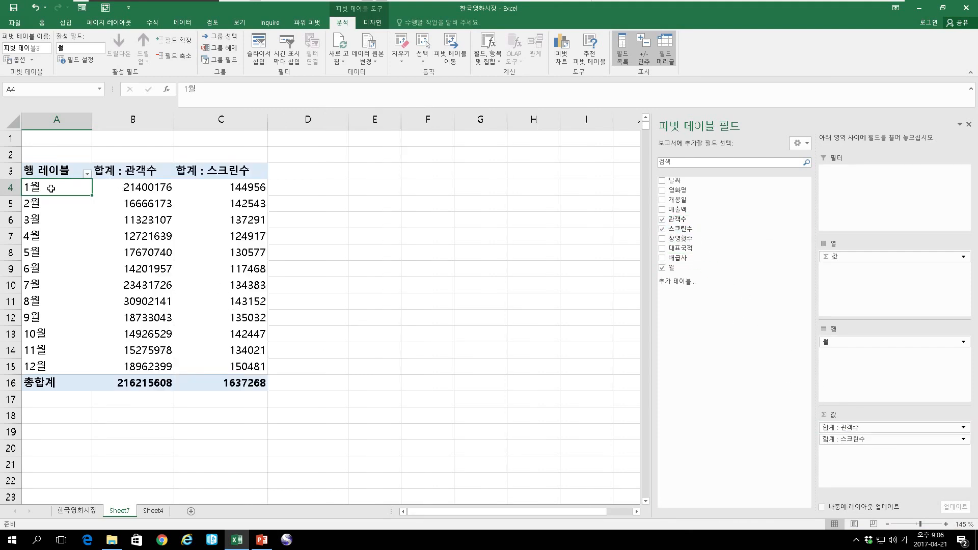
Insert a line pivot chart with markers (표식이 있는 꺾은선형) from the monthly 관객수 and 스크린수 pivot table.
click(138, 185)
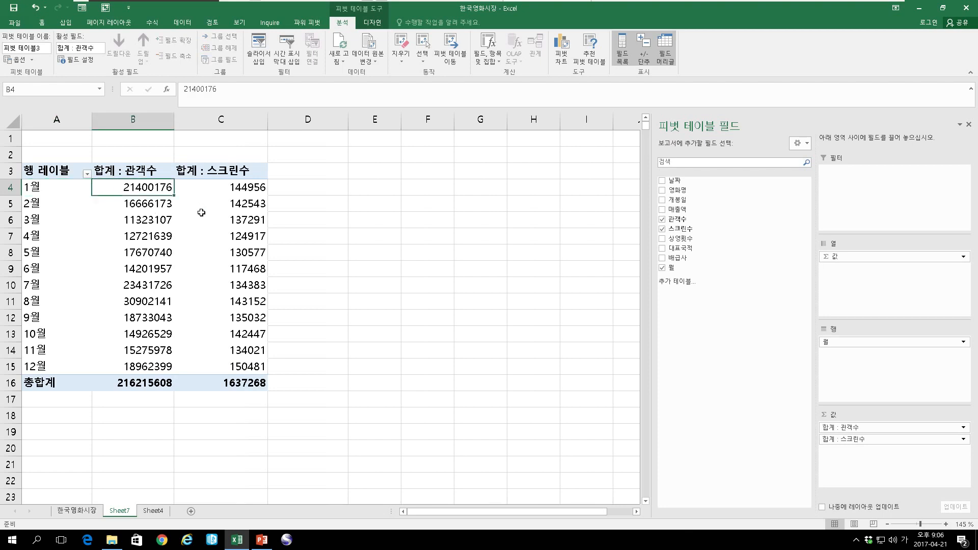
click(31, 187)
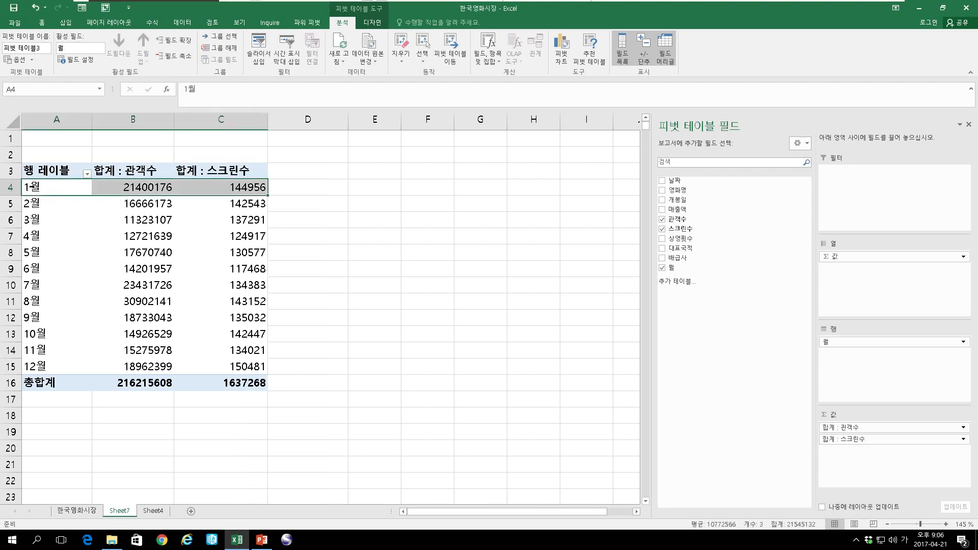
click(222, 189)
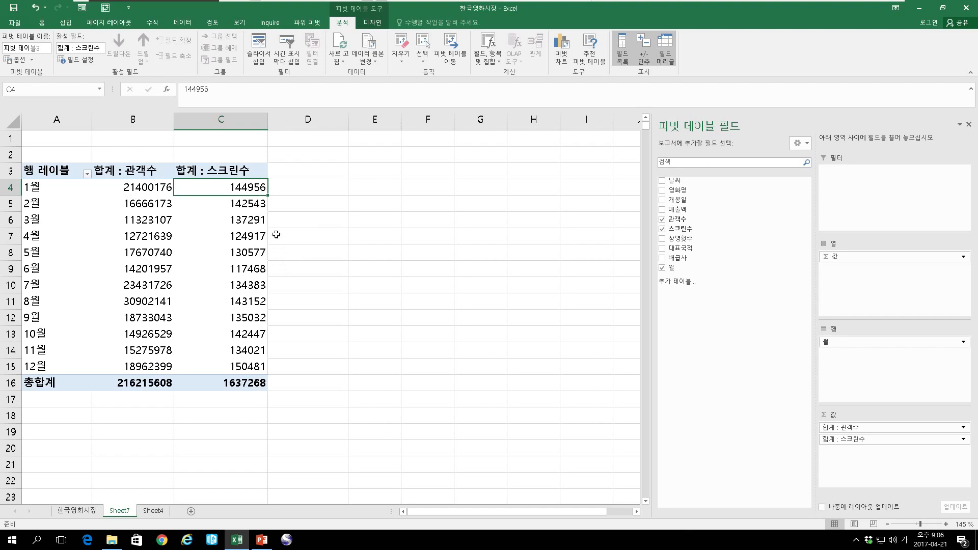
click(126, 186)
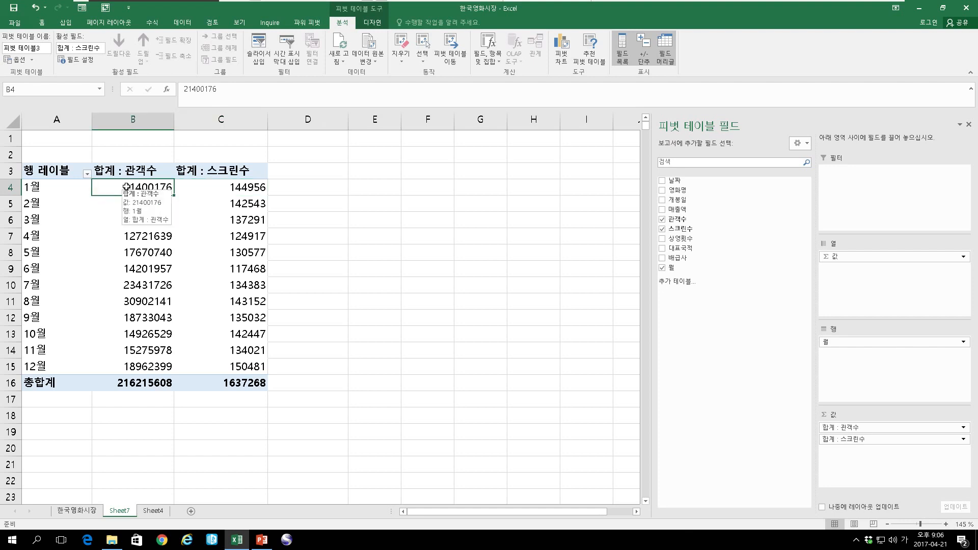
click(559, 62)
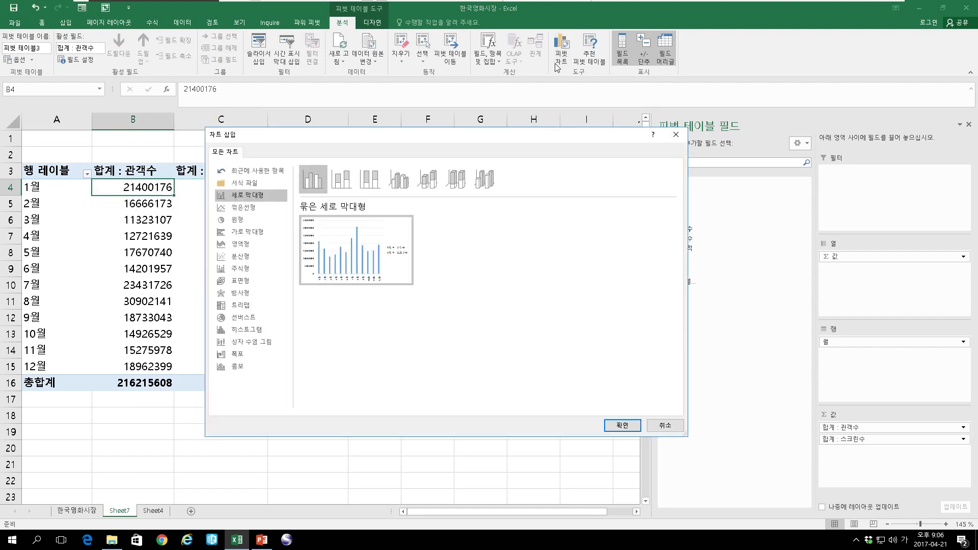
click(237, 209)
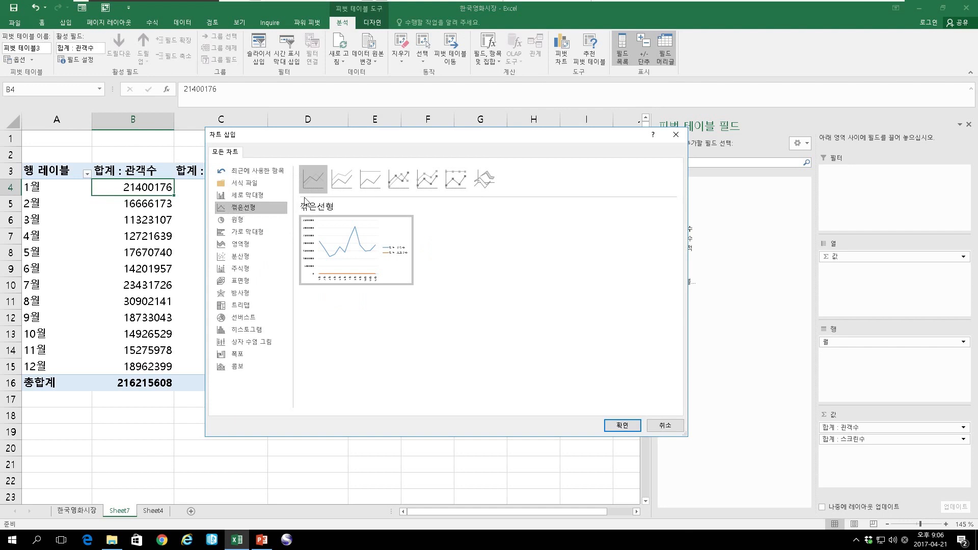
click(406, 184)
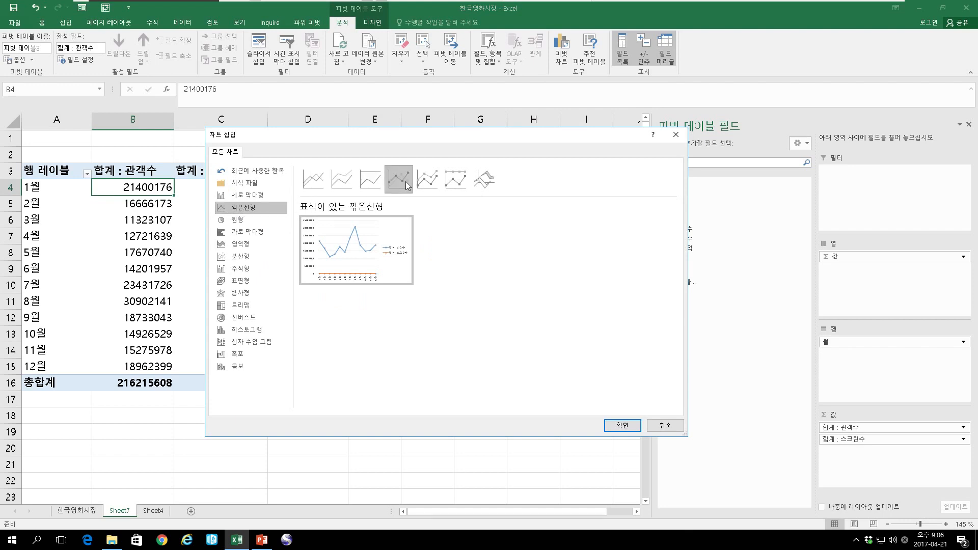
click(622, 425)
Enlarge the pivot chart to about 9.82 cm high by 16.9 cm wide and place it just below the 2월 row.
drag(410, 224, 326, 207)
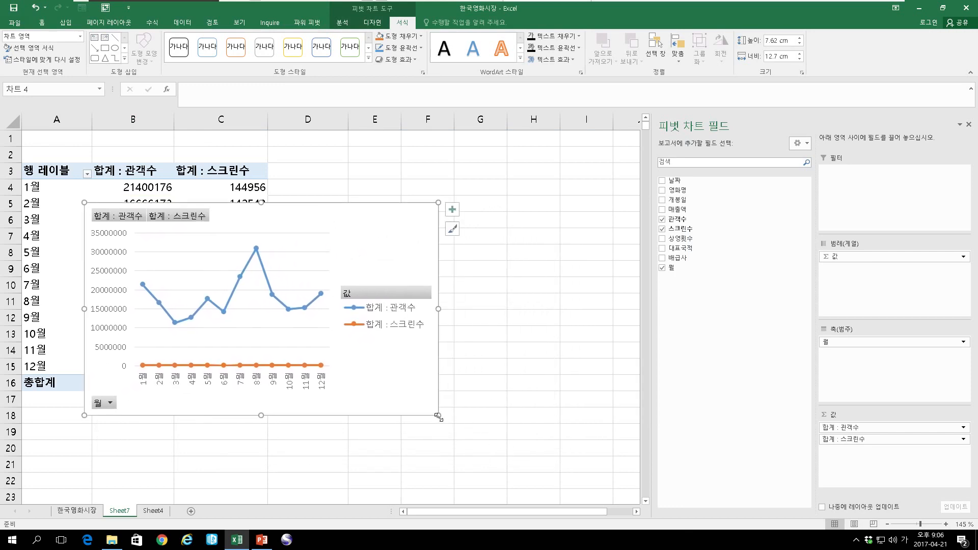
drag(438, 416, 555, 476)
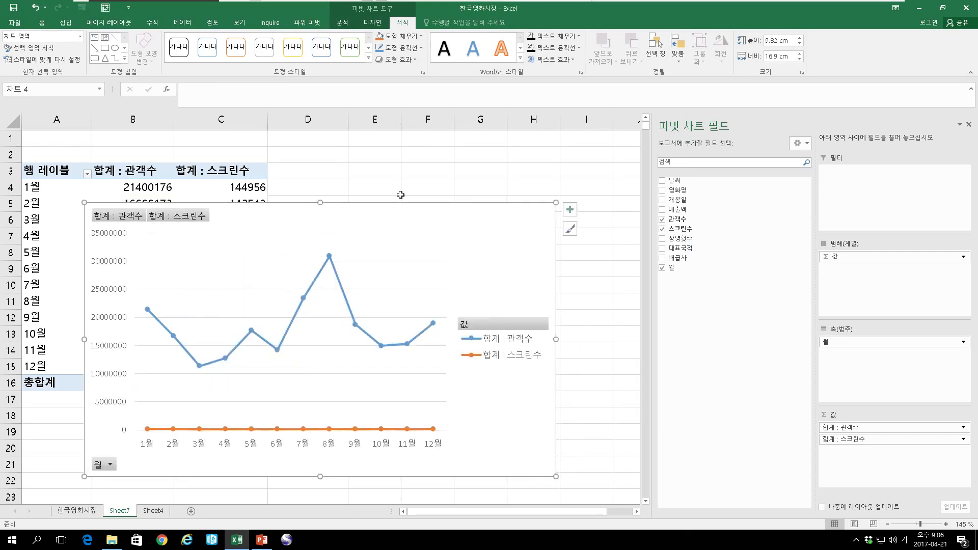
drag(400, 203, 419, 210)
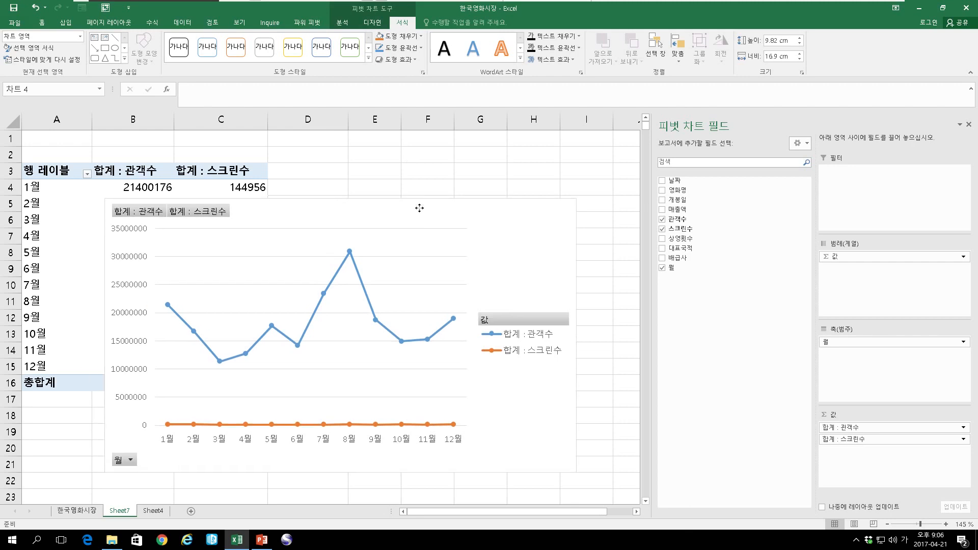
Compare the January 관객수 and 스크린수 values in the pivot table, and move the chart up to about row 2.
click(128, 187)
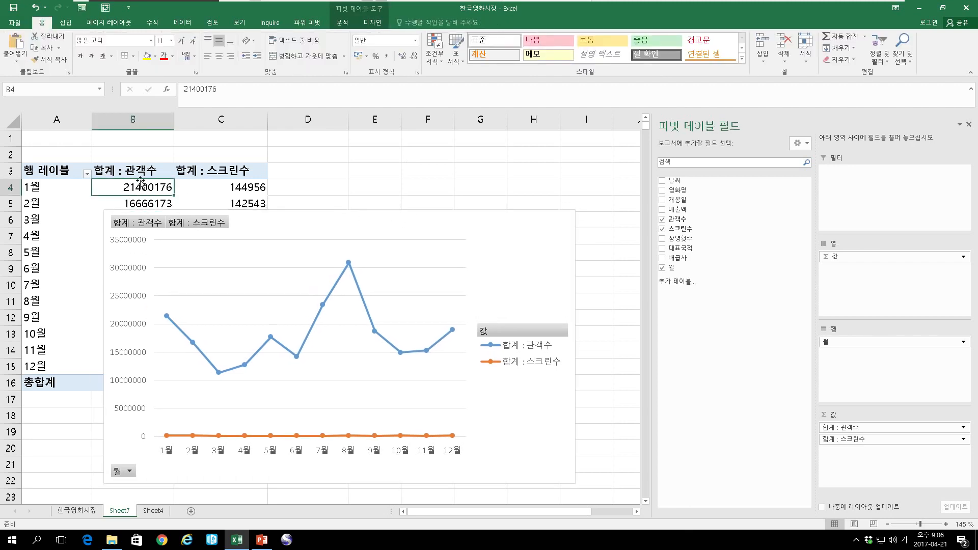
click(245, 191)
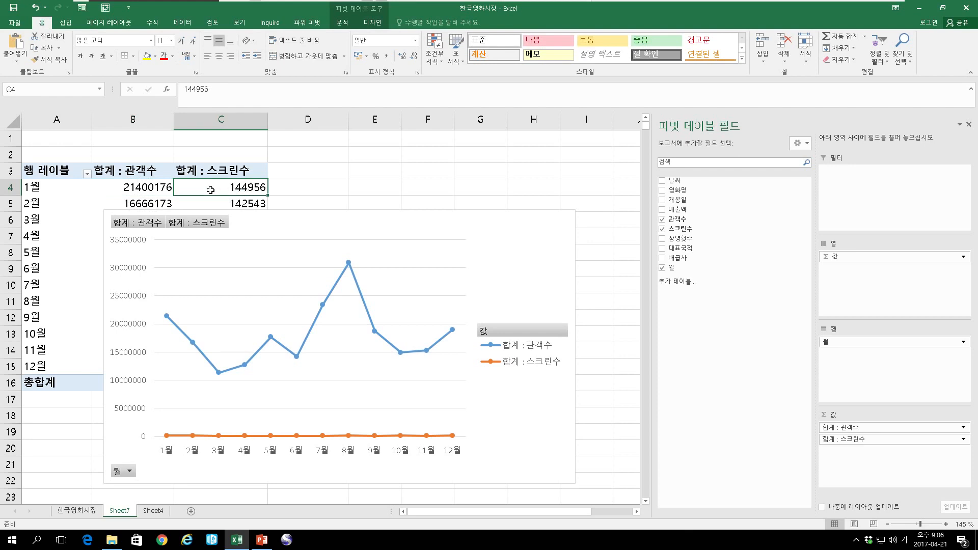
click(150, 189)
click(234, 187)
drag(468, 214, 461, 154)
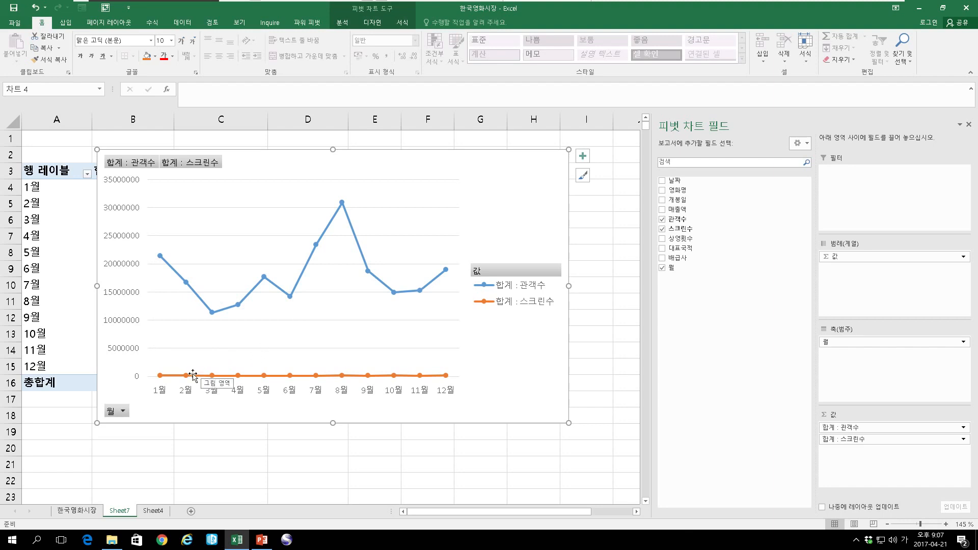
Assign the 스크린수 series of the pivot chart to the secondary axis (보조 축) and close its formatting options.
click(394, 376)
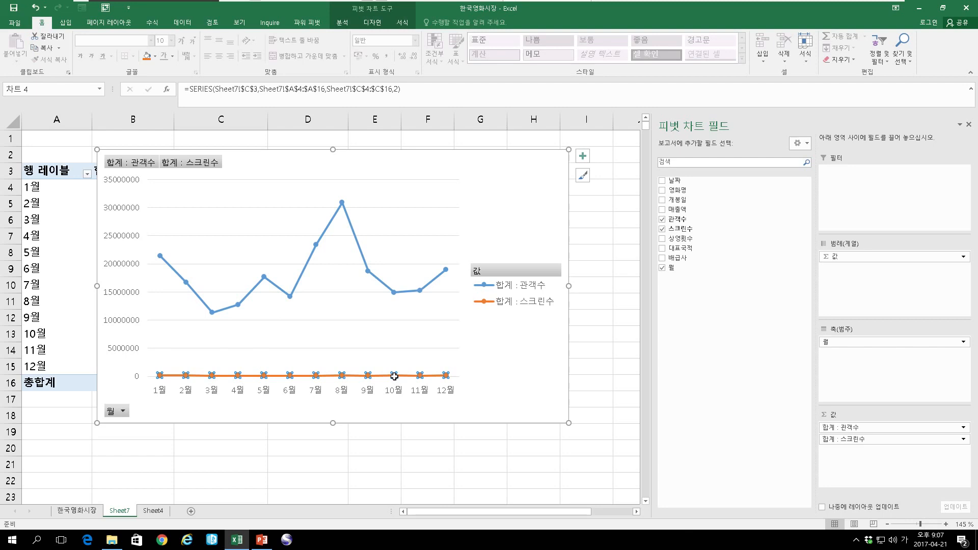
key(ctrl+4)
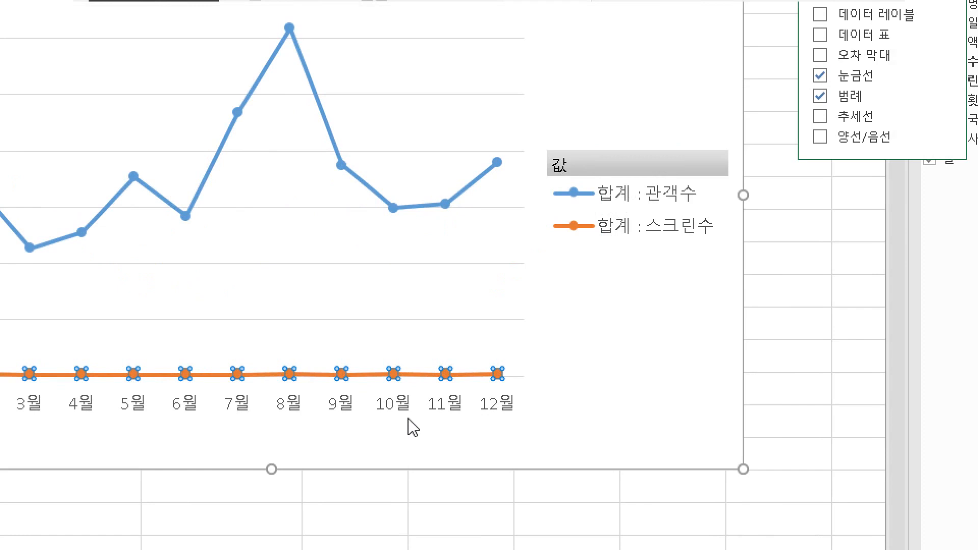
right_click(394, 376)
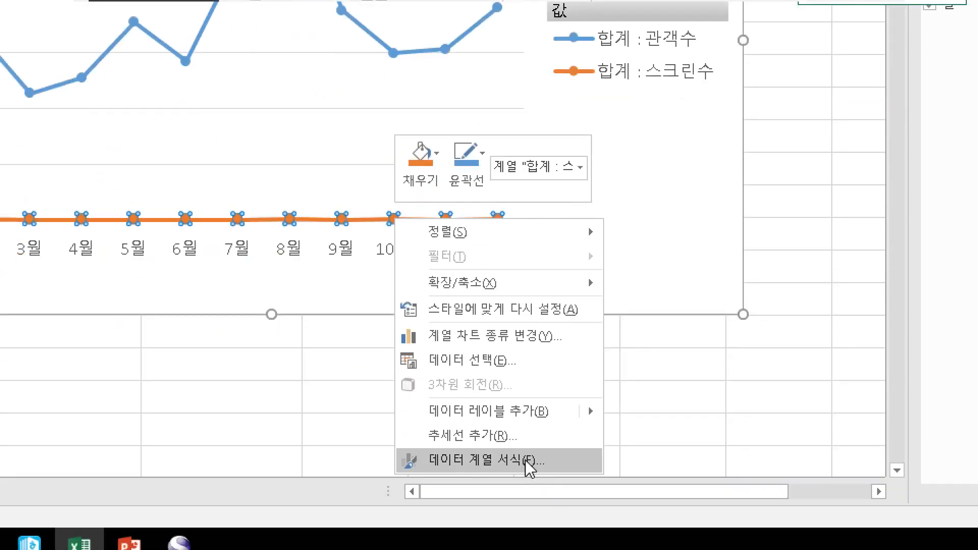
click(491, 461)
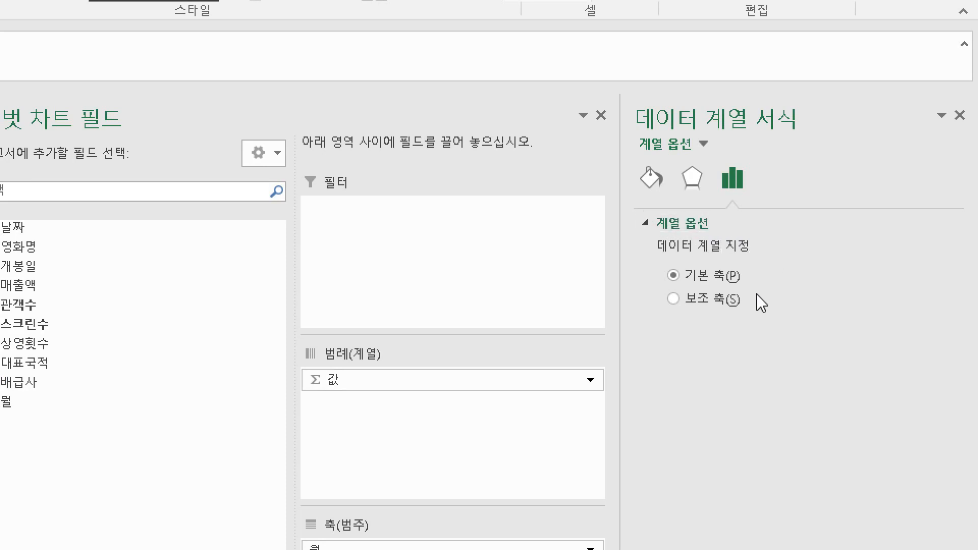
click(720, 297)
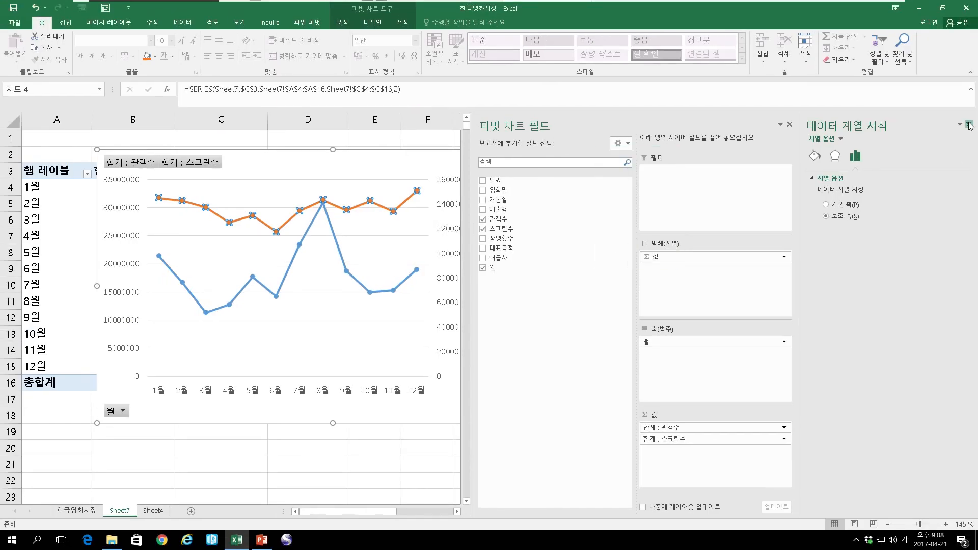
click(969, 124)
Widen the dual-axis pivot chart so it extends into column I and ends at about row 18.
click(530, 391)
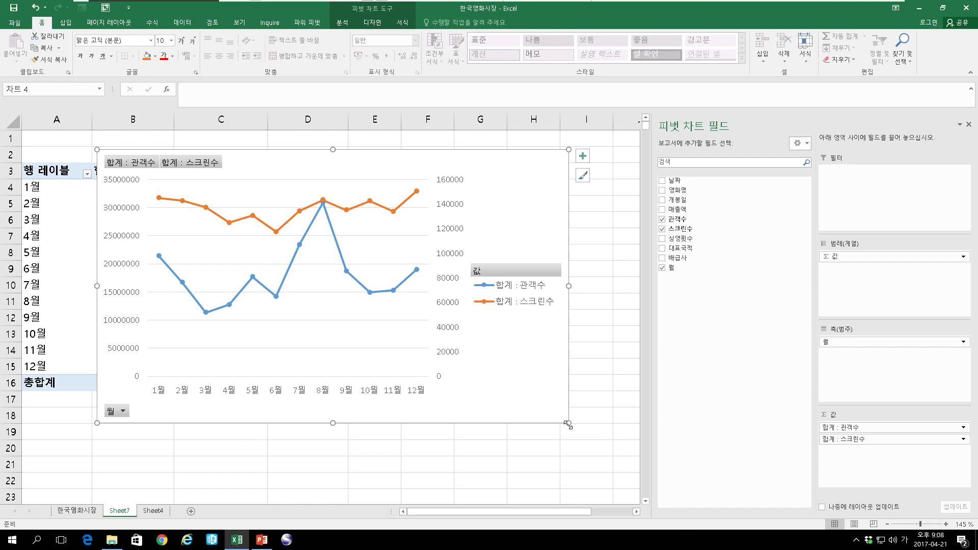
drag(568, 423, 614, 401)
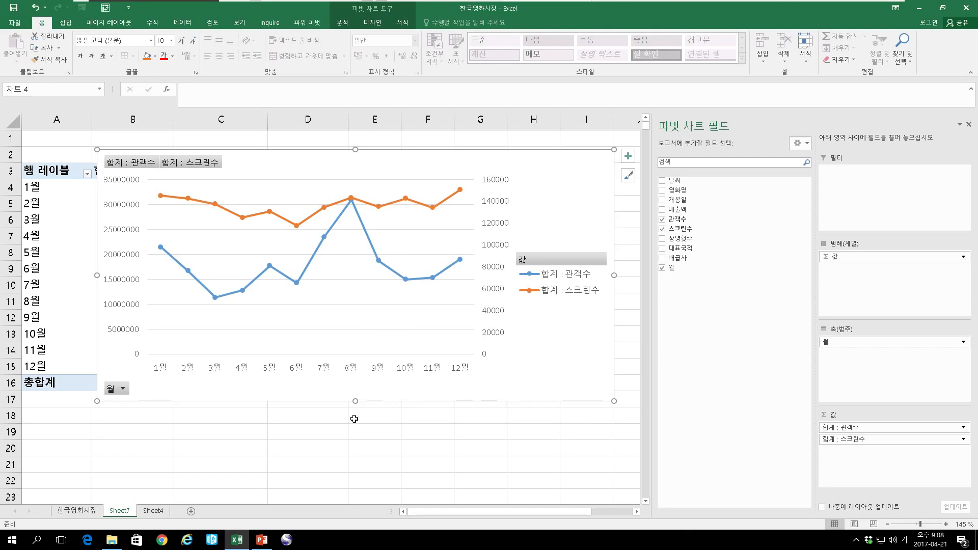
drag(611, 401, 604, 421)
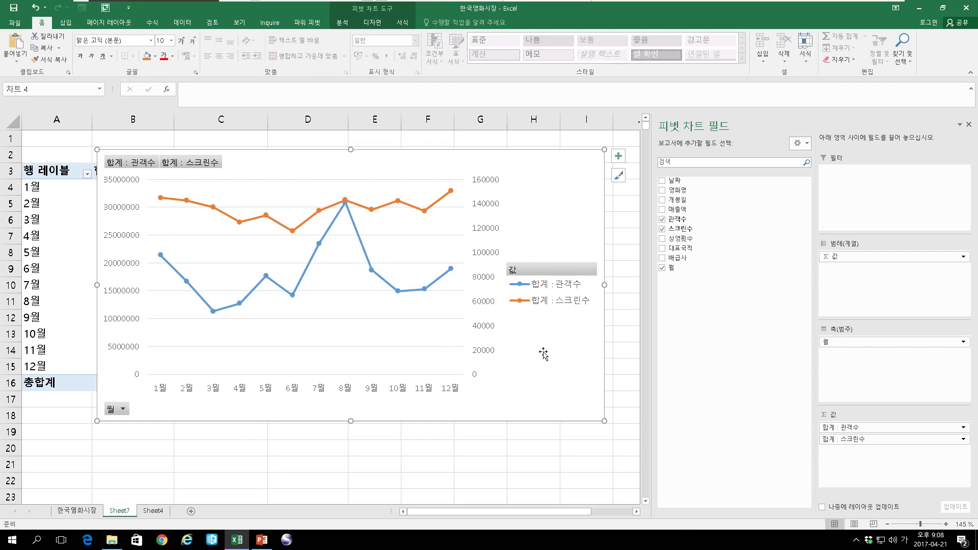
In PowerPoint, add a new slide after the 2015년 박스오피스 slide, paste the pivot chart and enlarge it to the content area.
click(261, 540)
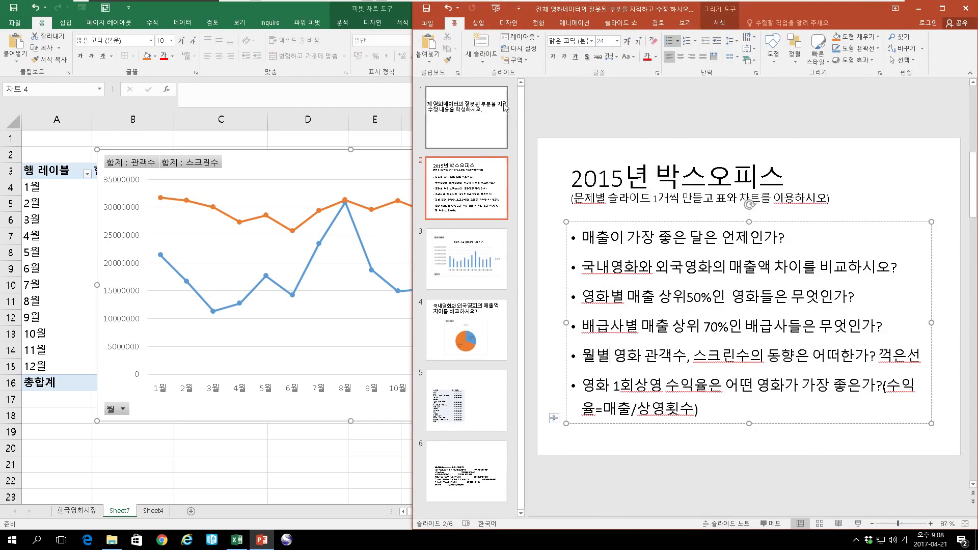
click(476, 192)
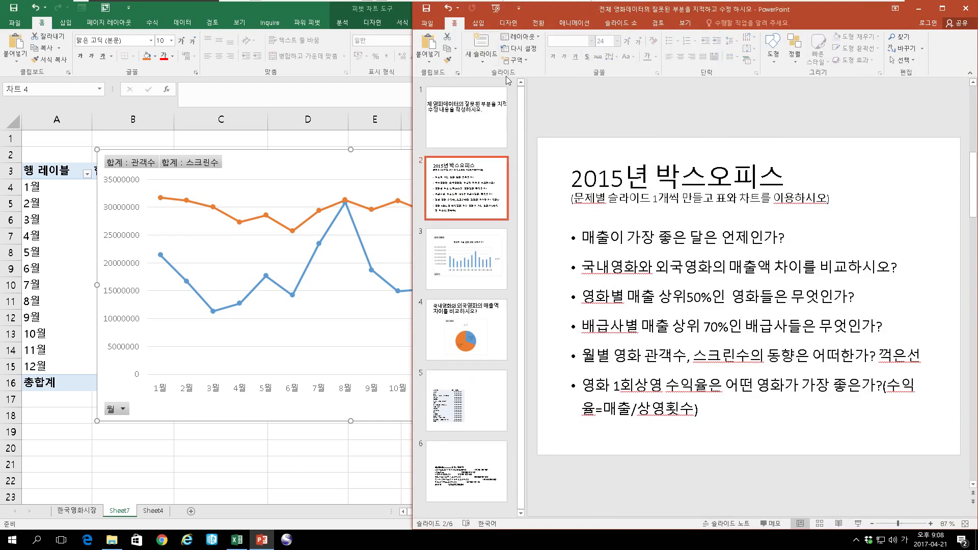
click(484, 44)
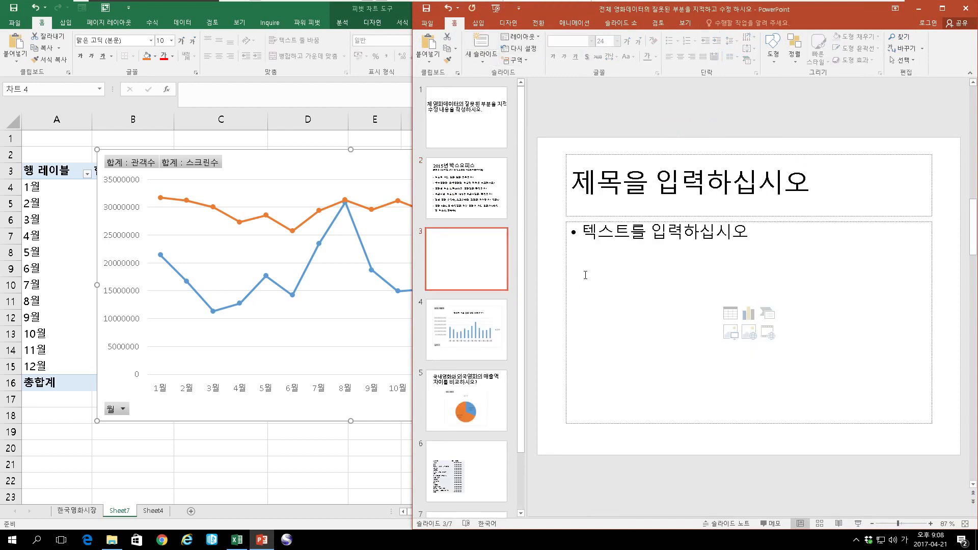
click(572, 284)
key(ctrl+v)
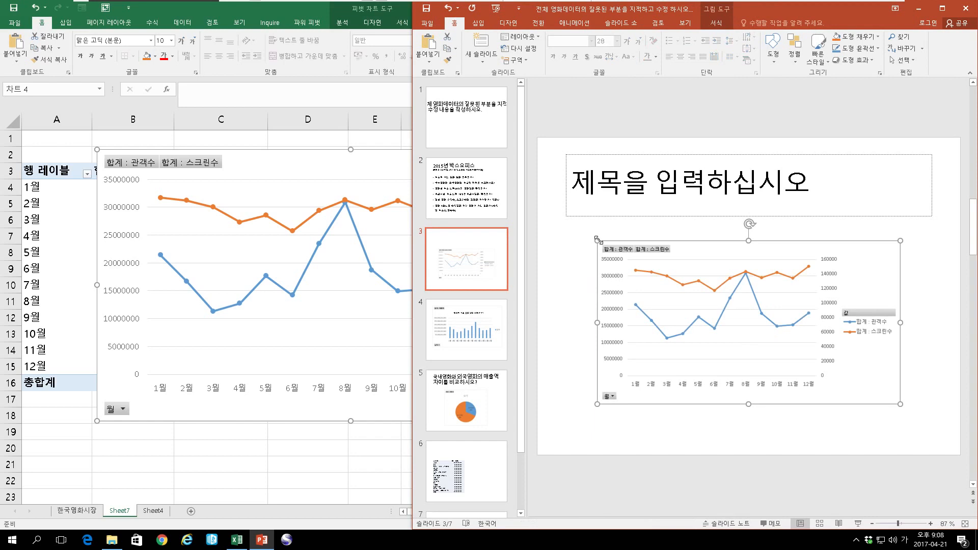
mouse_move(564, 223)
mouse_down()
mouse_move(585, 268)
mouse_move(566, 224)
mouse_up()
Review the remaining questions on the 2015년 박스오피스 slide, including the revenue per screening question.
click(472, 212)
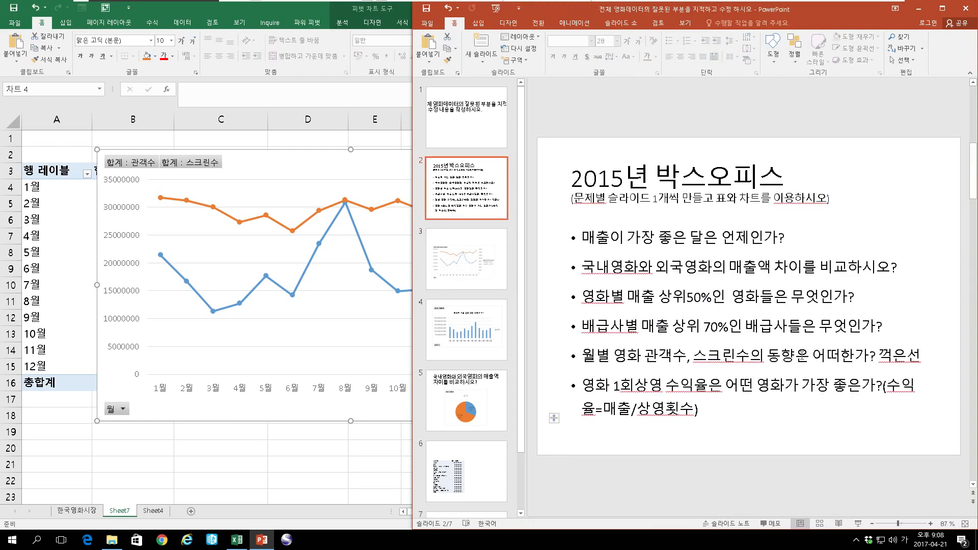
drag(609, 366, 836, 368)
click(833, 385)
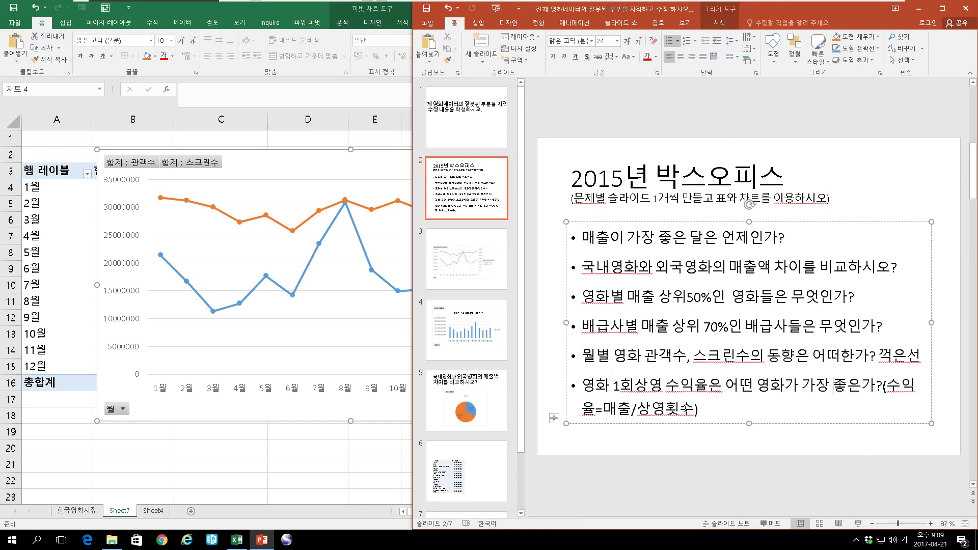
Return to Excel, examine the format options of the chart's primary vertical axis and close them.
click(316, 340)
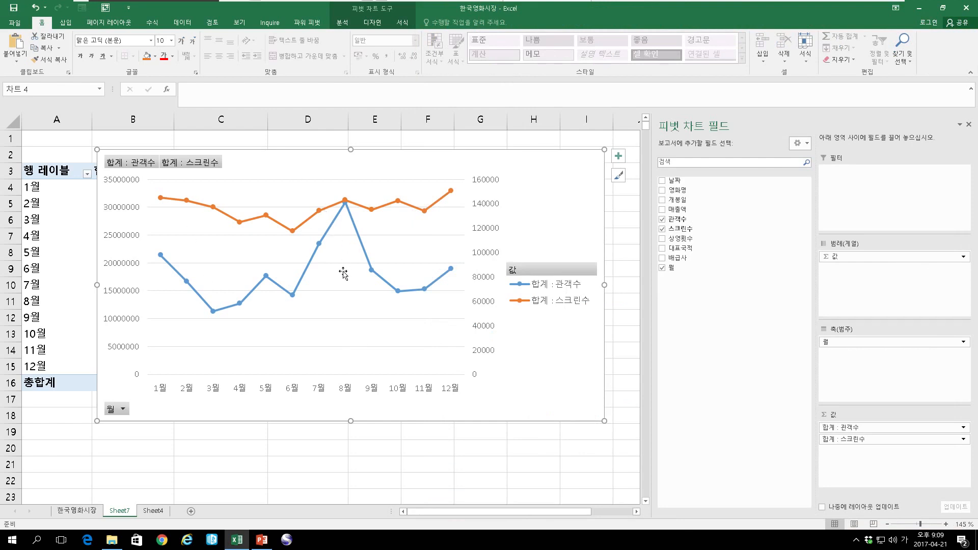
click(124, 243)
right_click(124, 243)
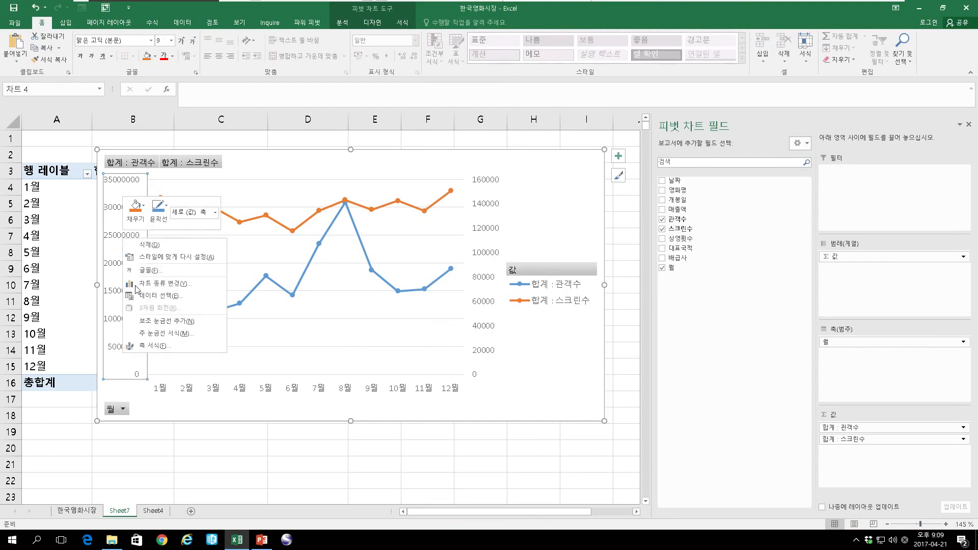
click(154, 347)
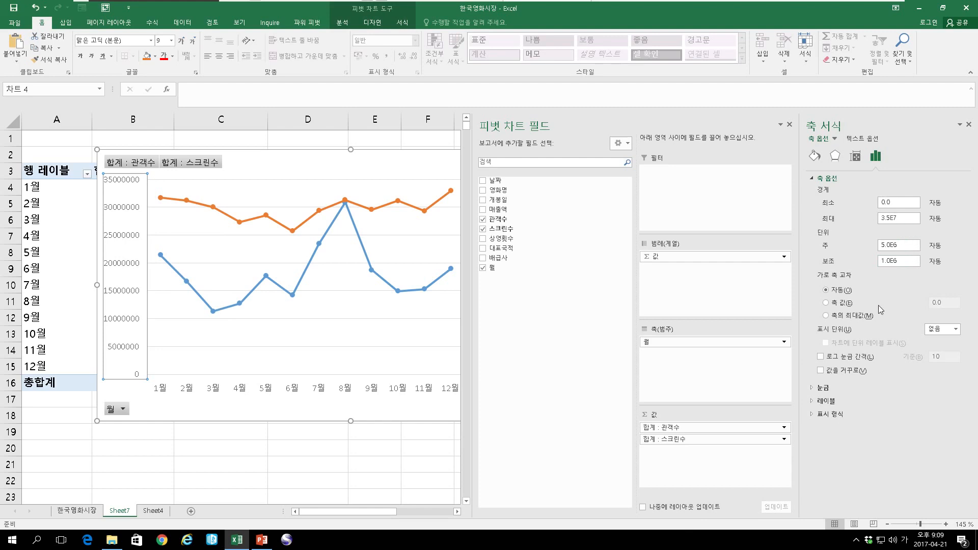
click(968, 125)
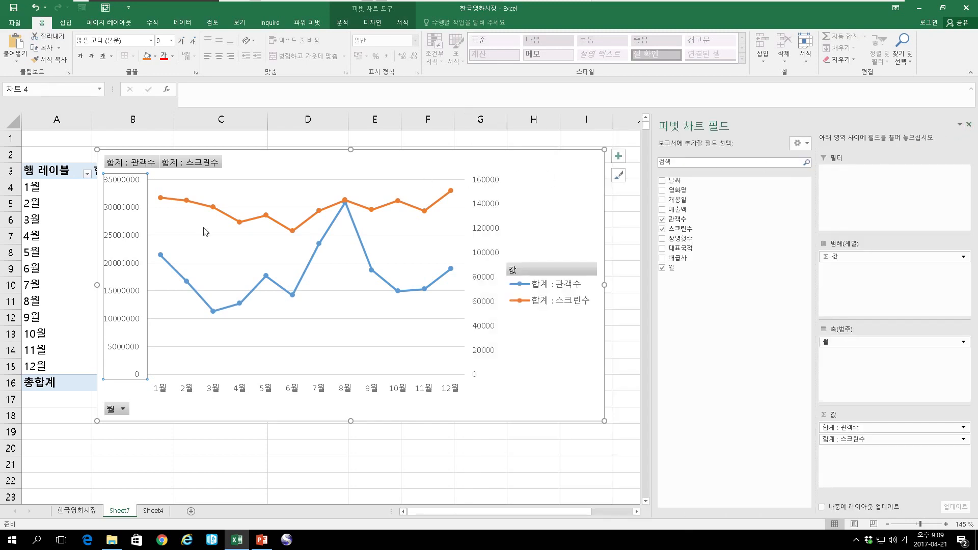
Delete the dual-axis pivot chart of 관객수 and 스크린수 from Sheet7.
right_click(129, 214)
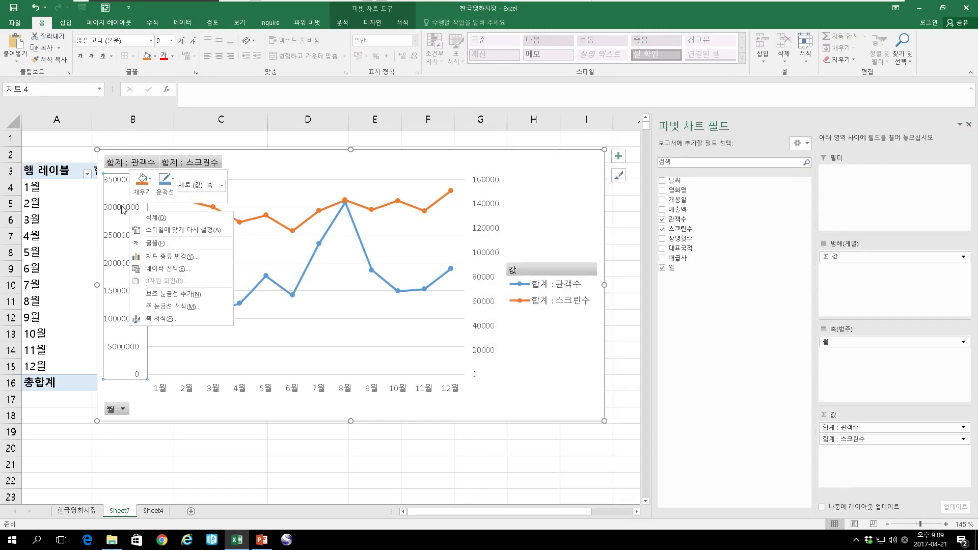
key(Escape)
click(570, 392)
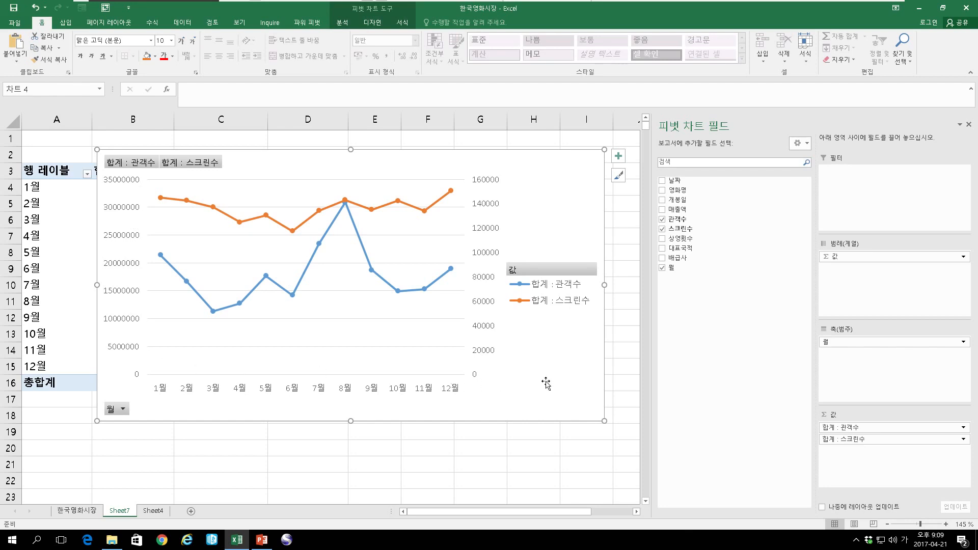
key(Delete)
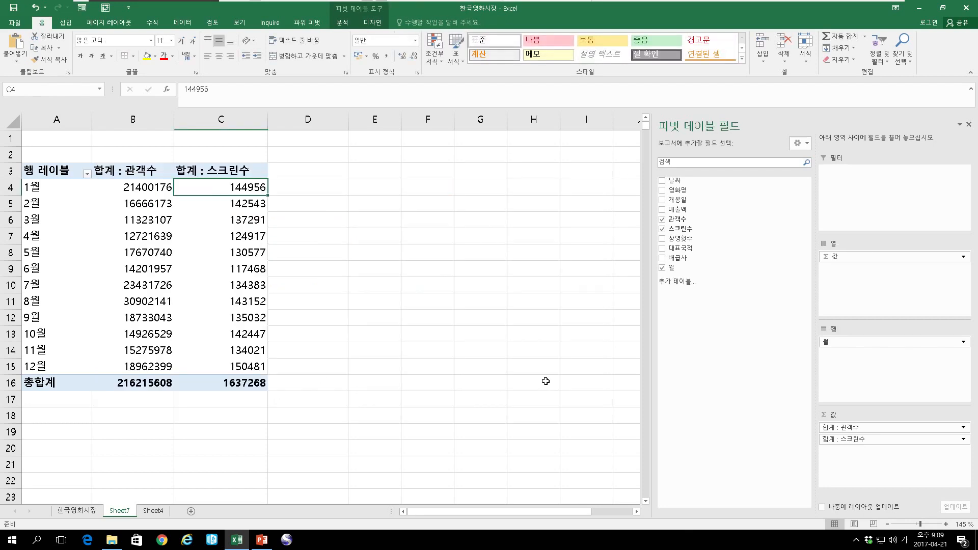
Switch to PowerPoint and review the revenue-per-screening question and its formula 매출/상영횟수 on the 2015년 박스오피스 slide.
click(261, 540)
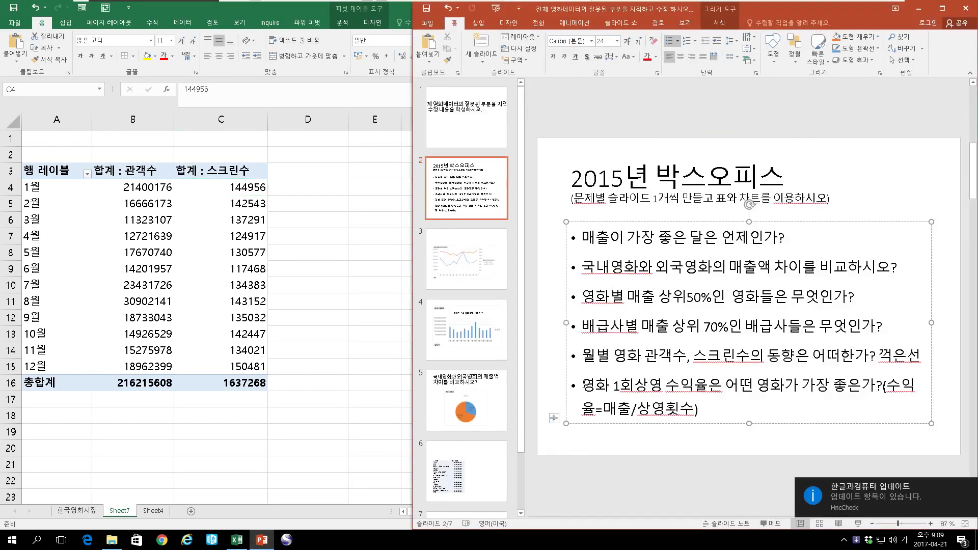
drag(583, 386, 665, 385)
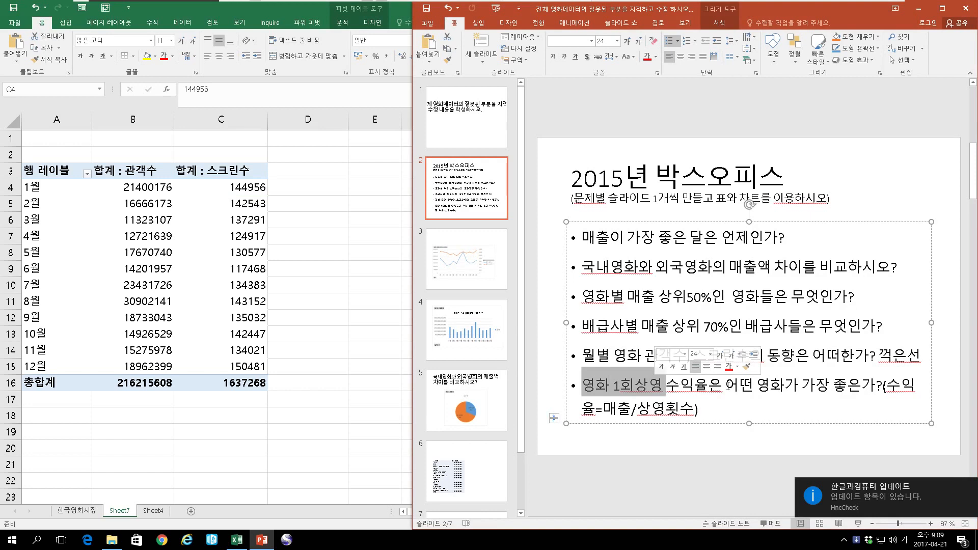
click(728, 385)
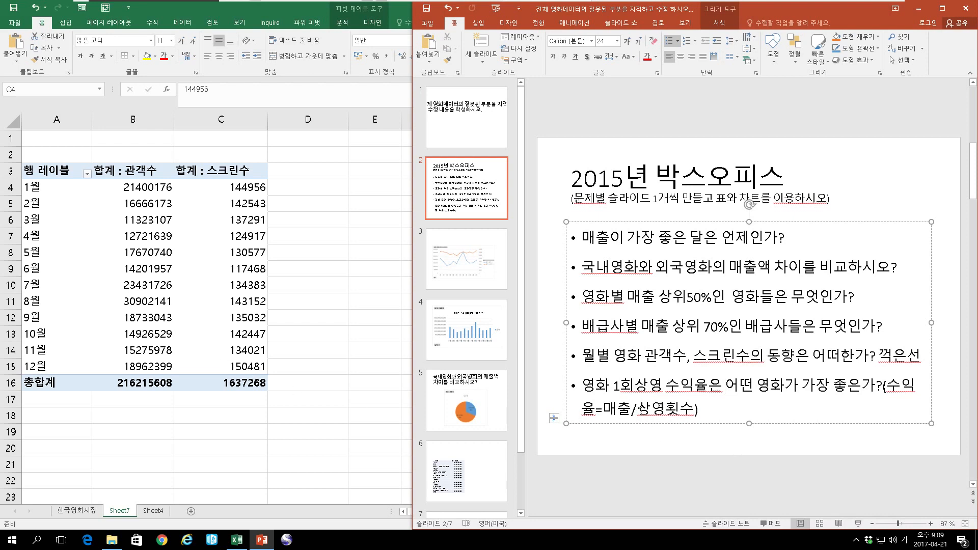
drag(636, 410, 693, 409)
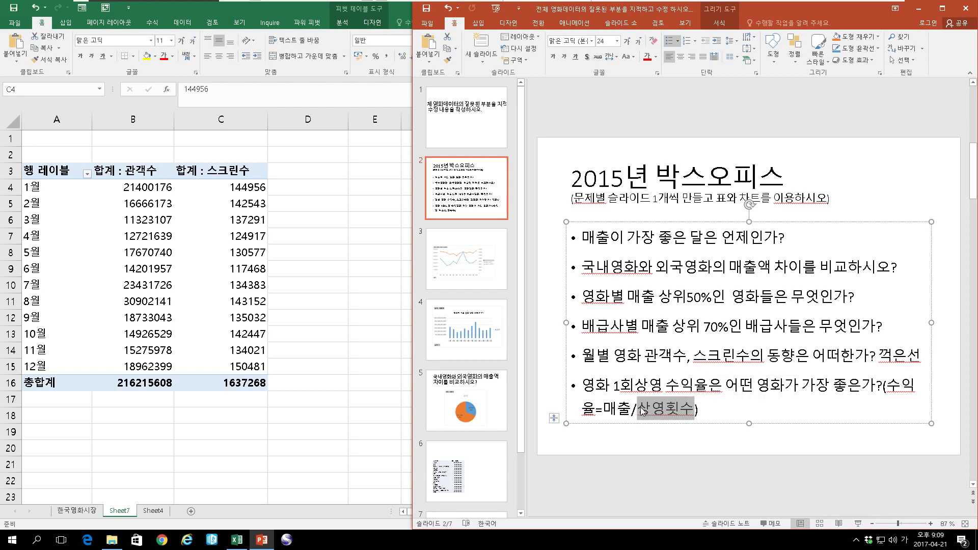
drag(603, 410, 632, 410)
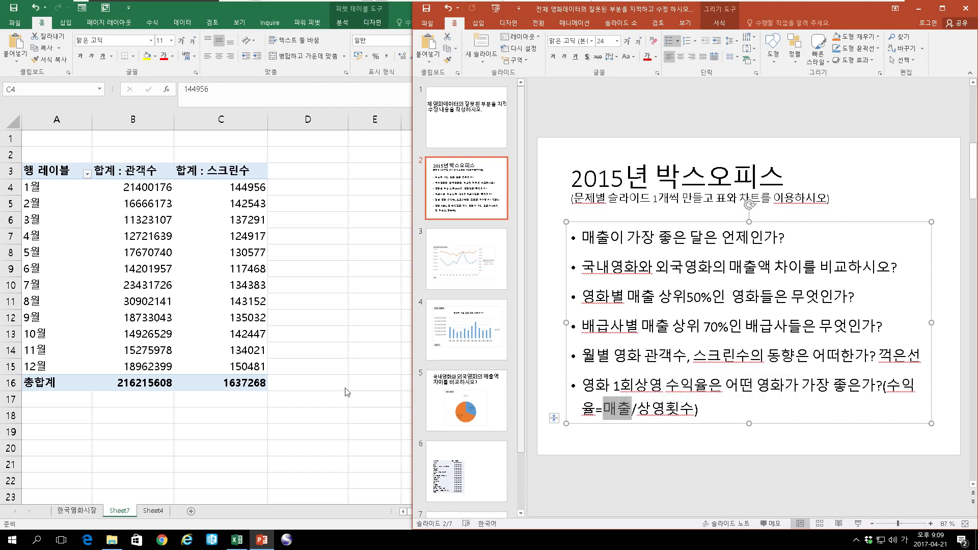
Return to Excel and replace the 관객수 and 스크린수 fields in the monthly pivot table with 매출액.
click(261, 343)
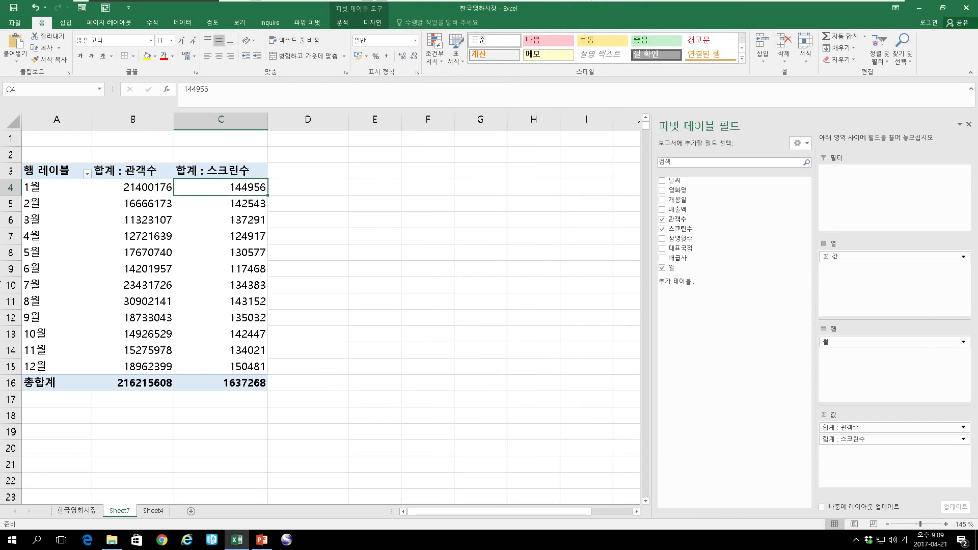
click(662, 220)
click(663, 229)
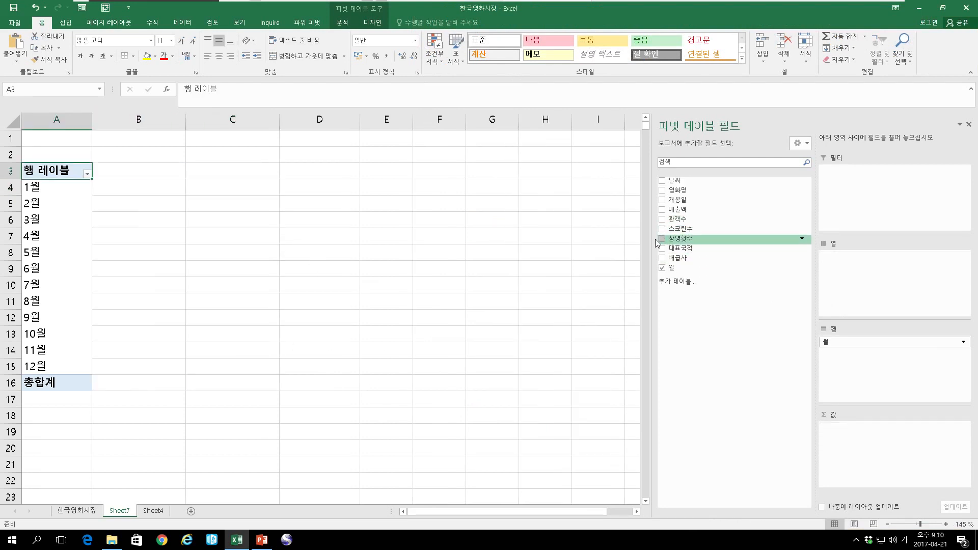
click(85, 237)
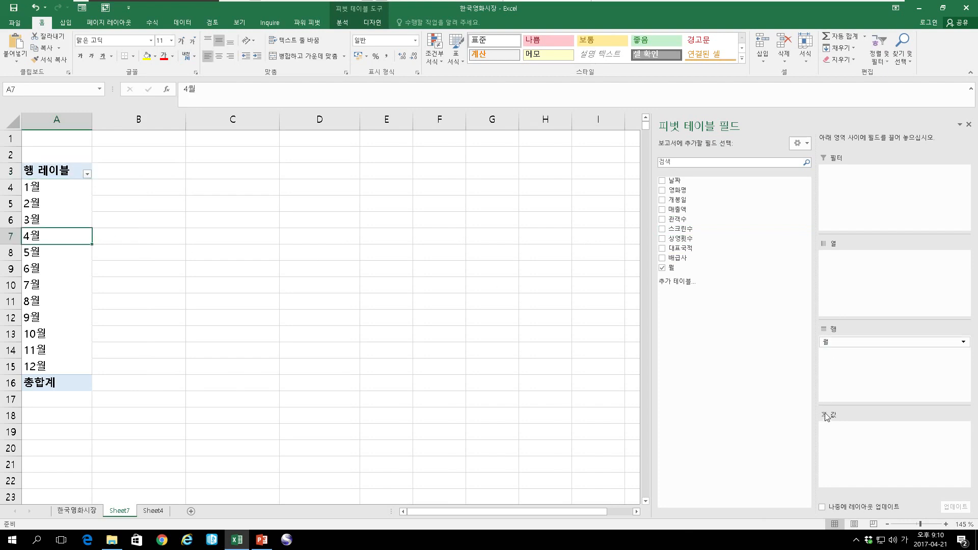
click(662, 210)
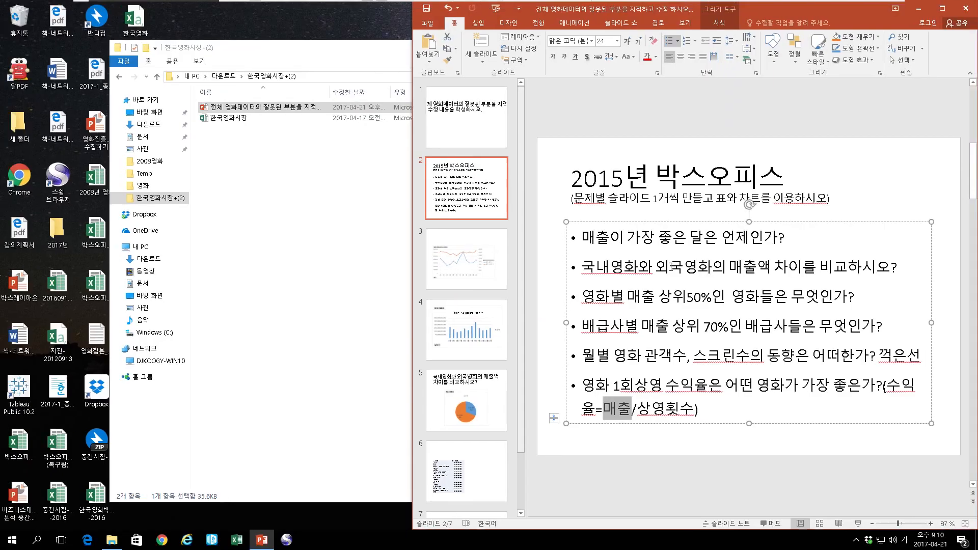
Open the recovered workbook 박스오피스2016까지-완성2 (복구됨) from the desktop and dismiss the missing add-in warning.
click(284, 452)
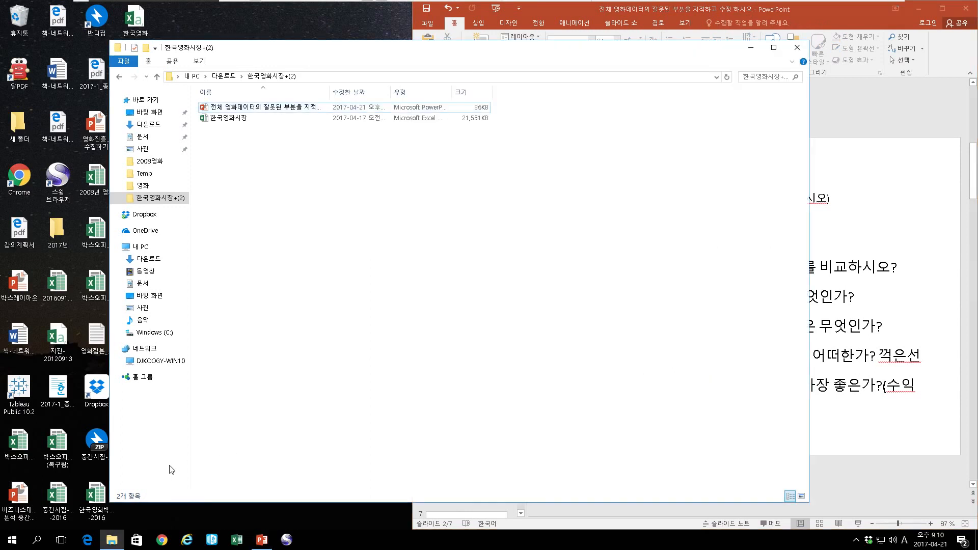
click(54, 448)
double_click(54, 449)
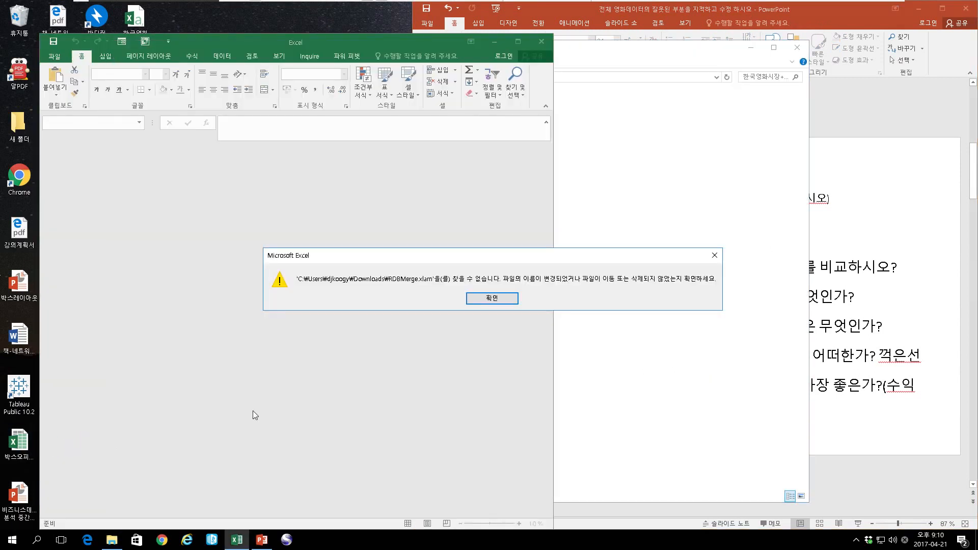
click(490, 300)
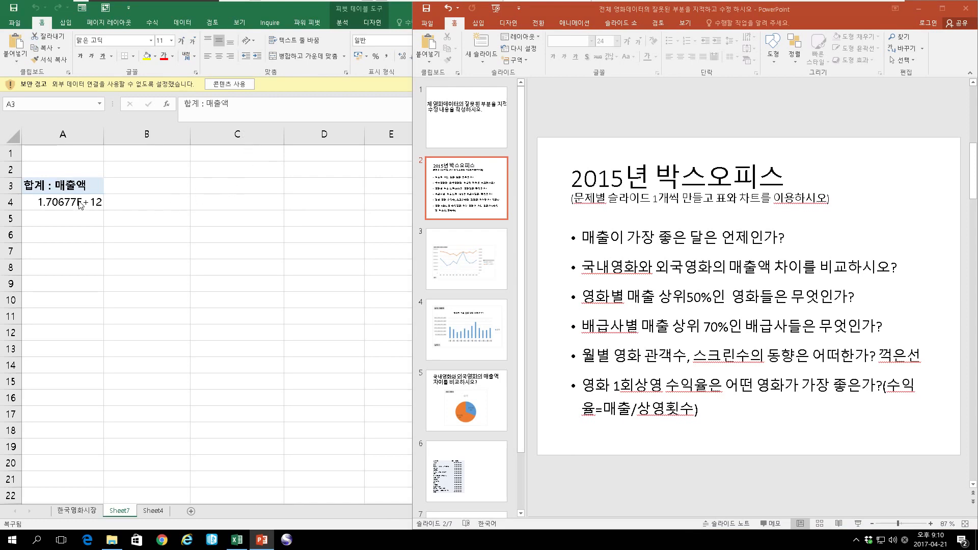
click(78, 201)
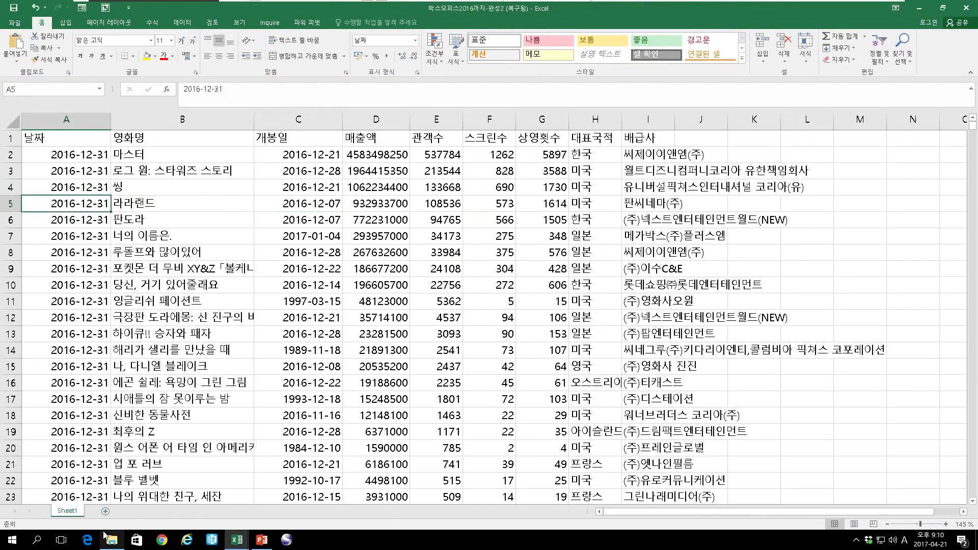
Create a pivot table on a new worksheet from the box office data in Sheet1, columns A to I.
click(65, 24)
click(12, 48)
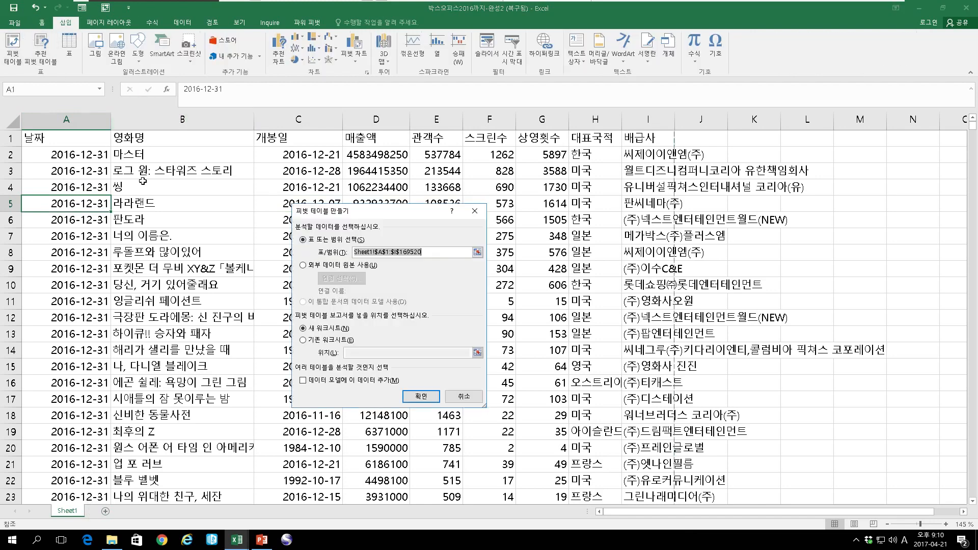
click(421, 396)
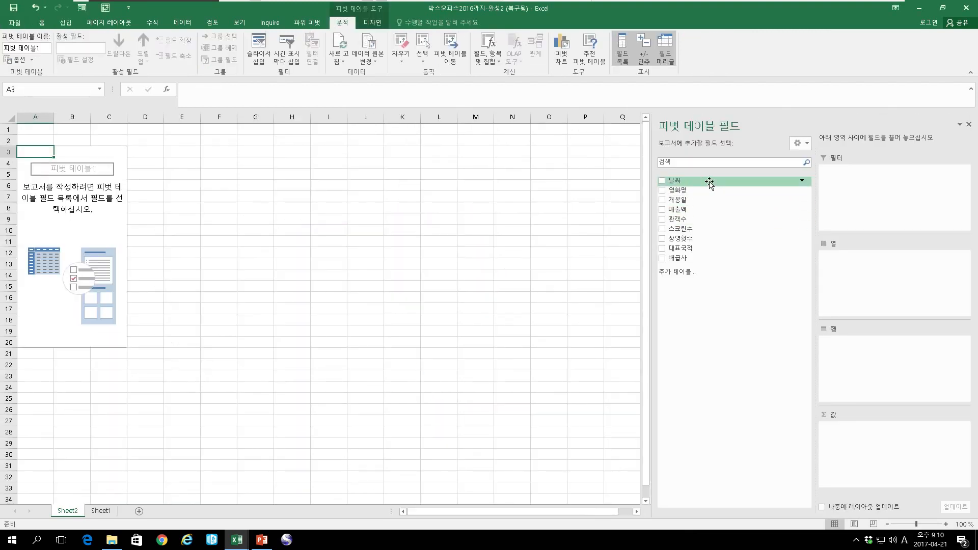
Try 날짜 as the pivot table's report filter and check its list of dates.
drag(708, 182, 860, 173)
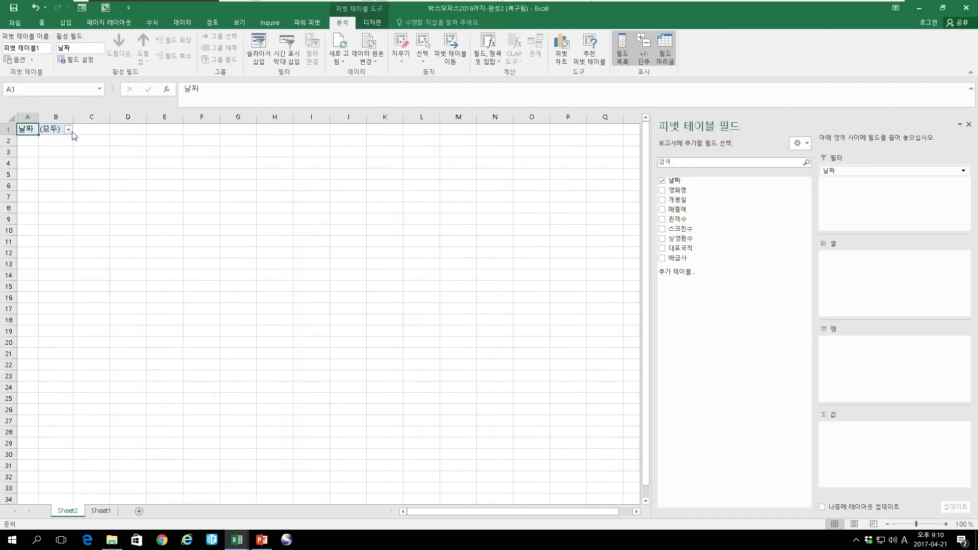
click(71, 131)
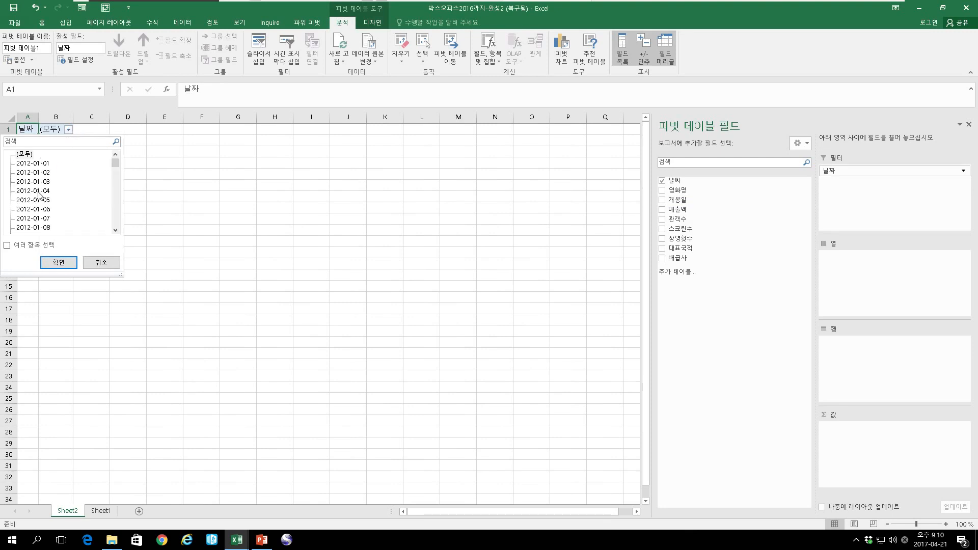
click(110, 265)
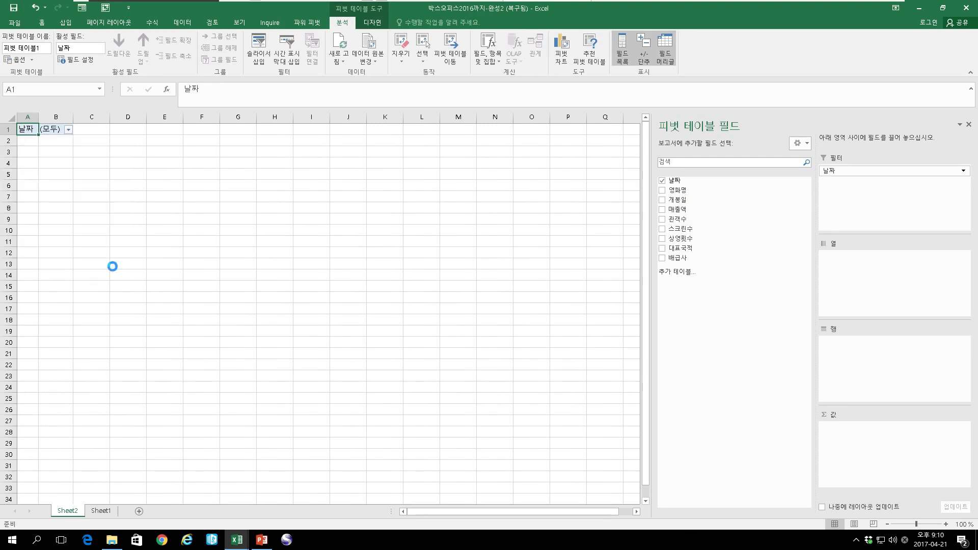
Group 날짜 as a row field, remove 분기 and 날짜, make 연 the report filter and set it to 2015년.
drag(876, 173, 842, 341)
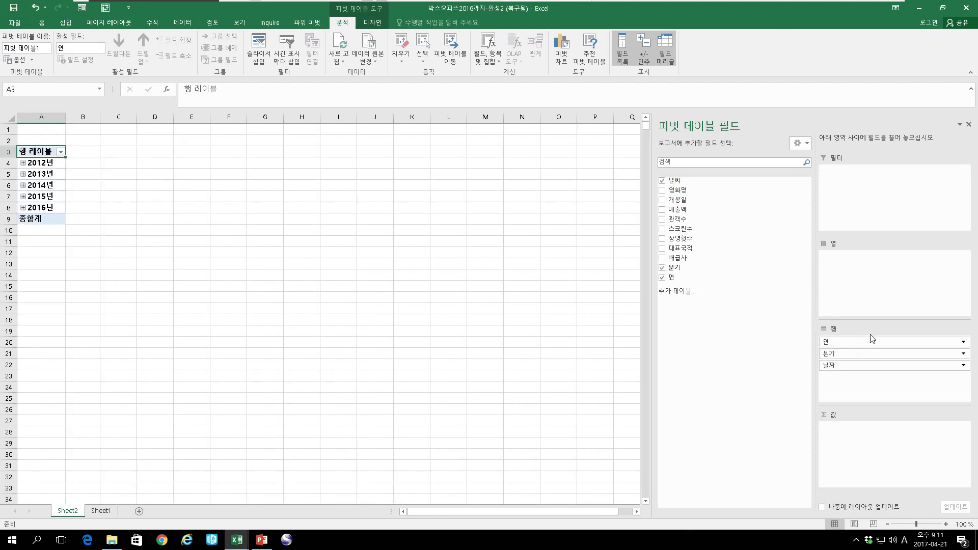
drag(866, 353, 723, 354)
drag(850, 354, 862, 180)
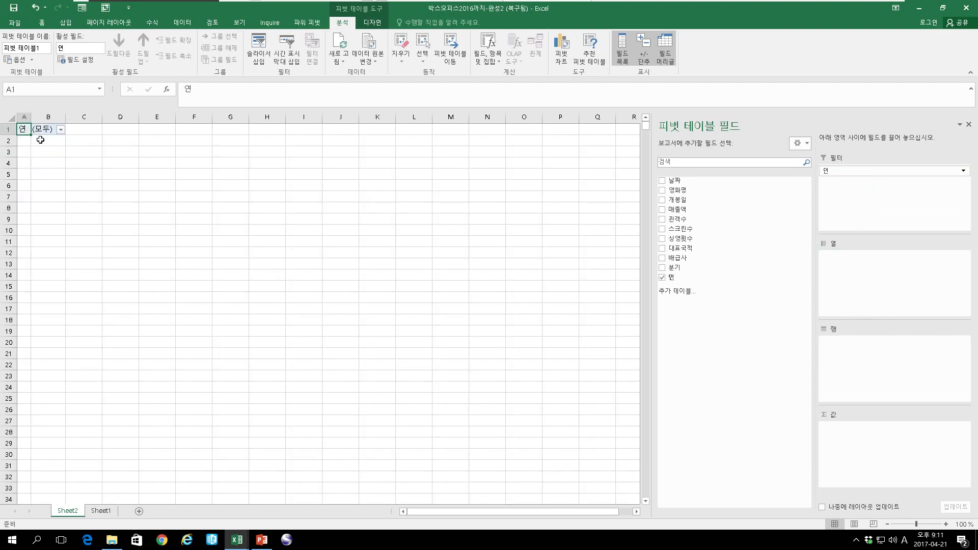
click(60, 129)
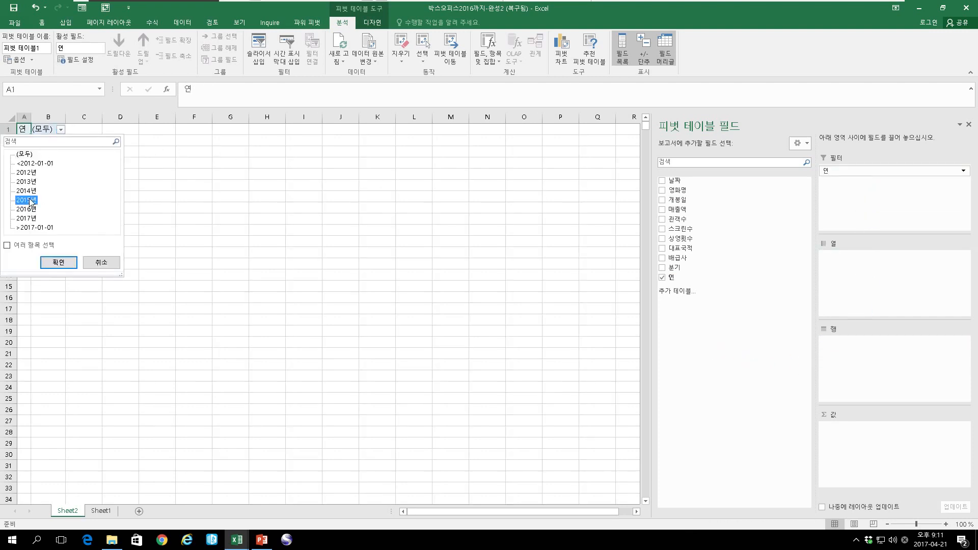
click(59, 262)
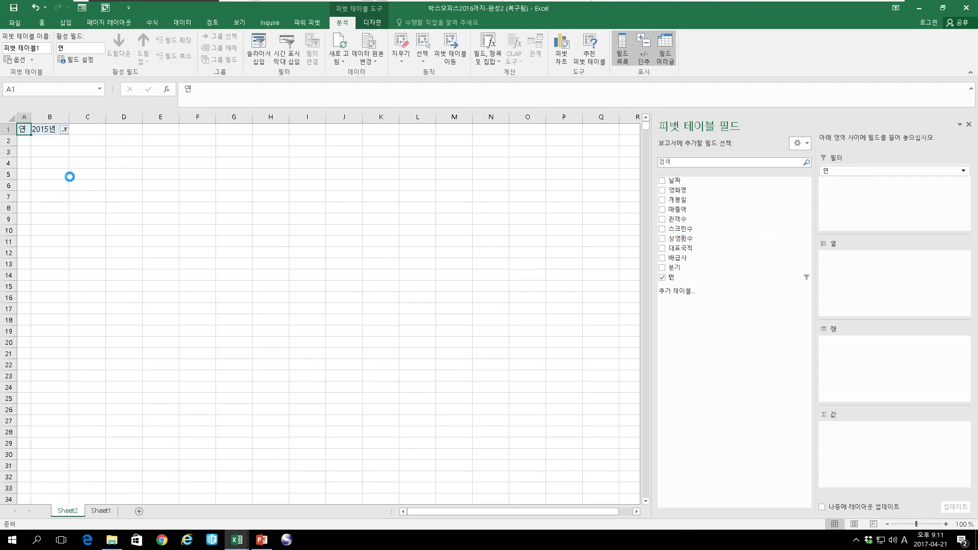
Add 영화명 as the row field and 매출액 as the value field, and narrow column A to about half its width.
scroll(71, 176, up, 3)
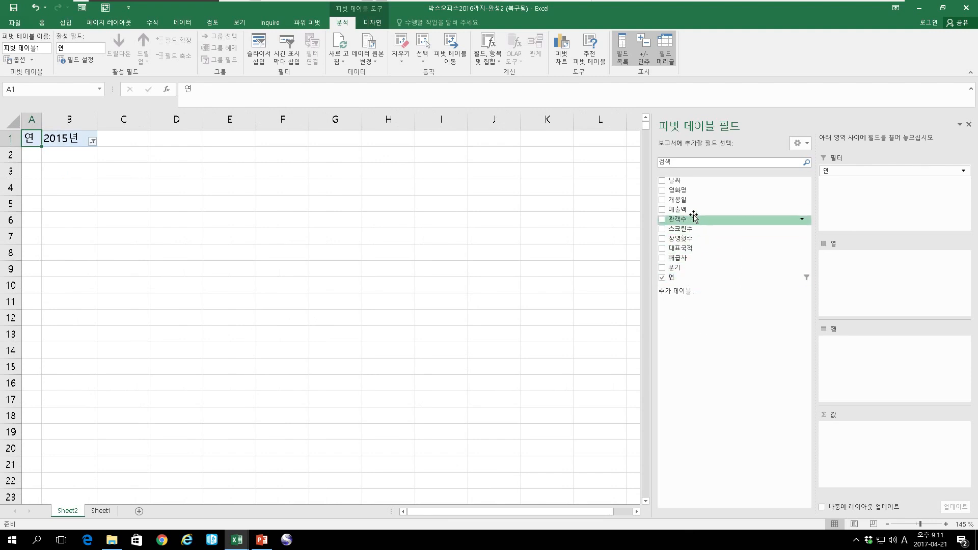
drag(690, 192, 859, 364)
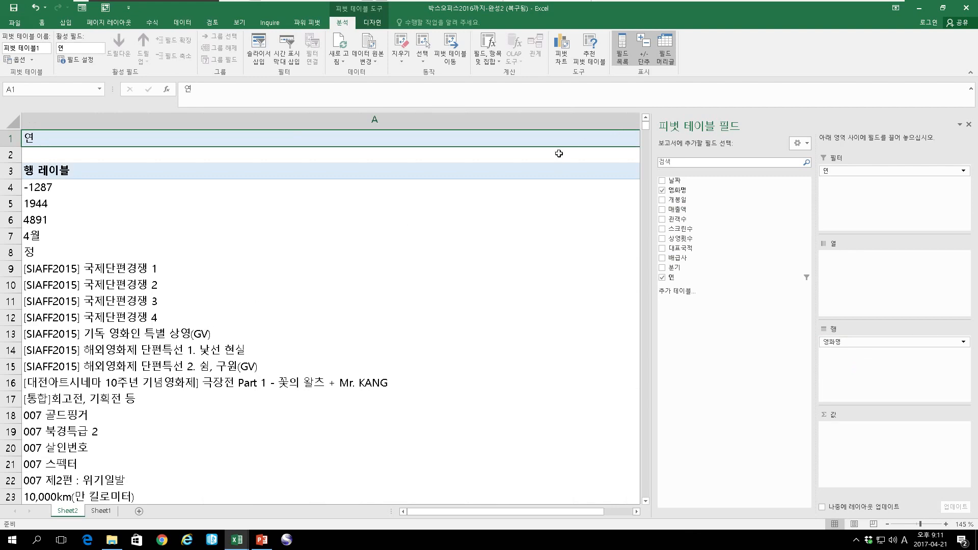
scroll(398, 245, down, 2)
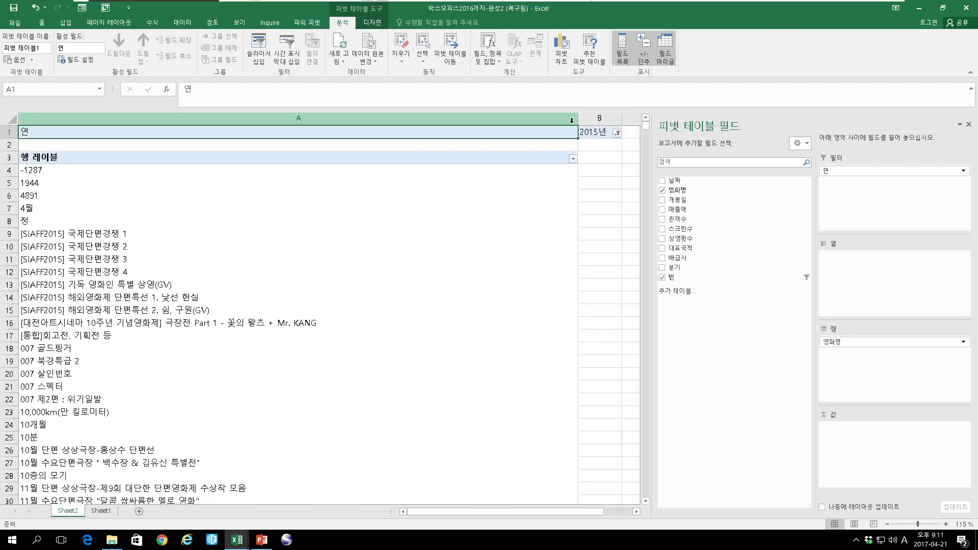
drag(578, 120, 284, 120)
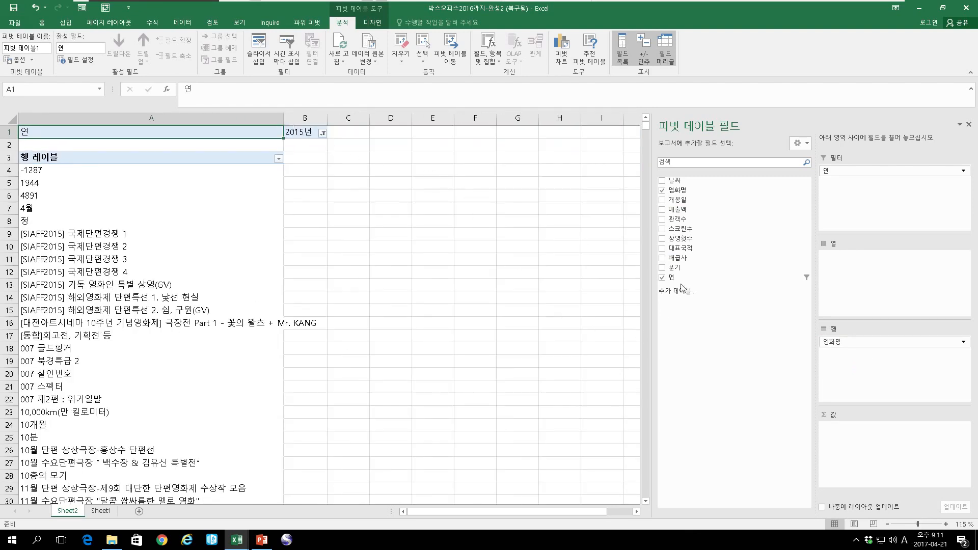
drag(700, 213, 867, 466)
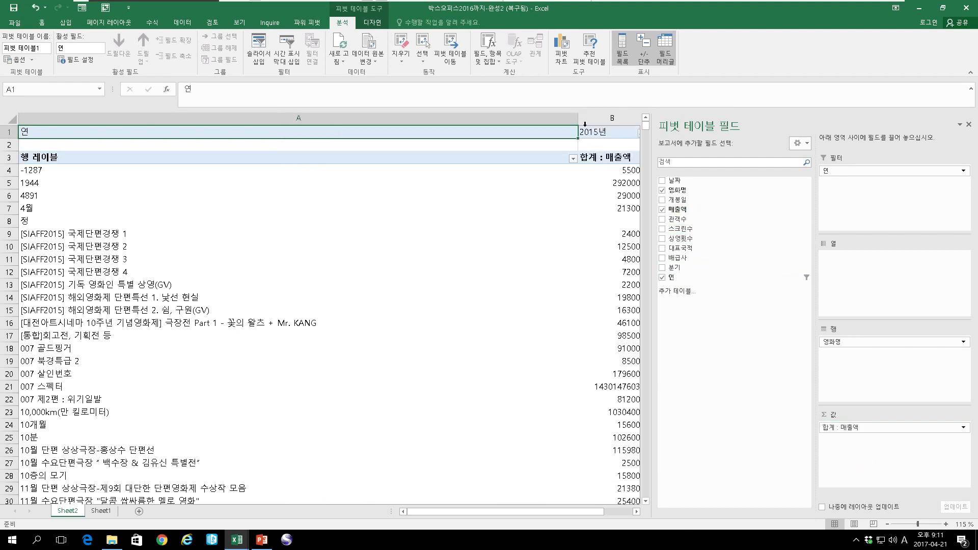
drag(585, 124, 297, 124)
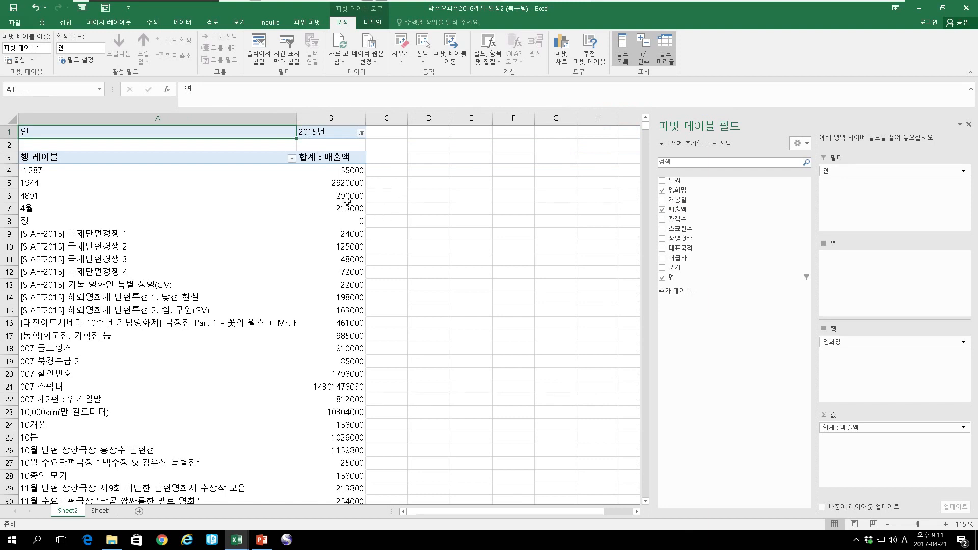
Start a new calculated field in the pivot table and name it 수익률.
click(349, 171)
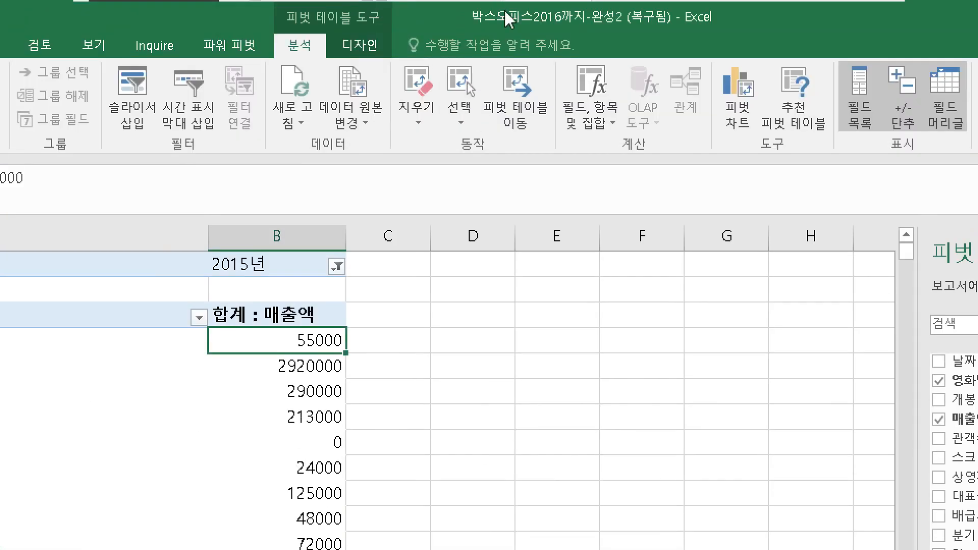
click(594, 138)
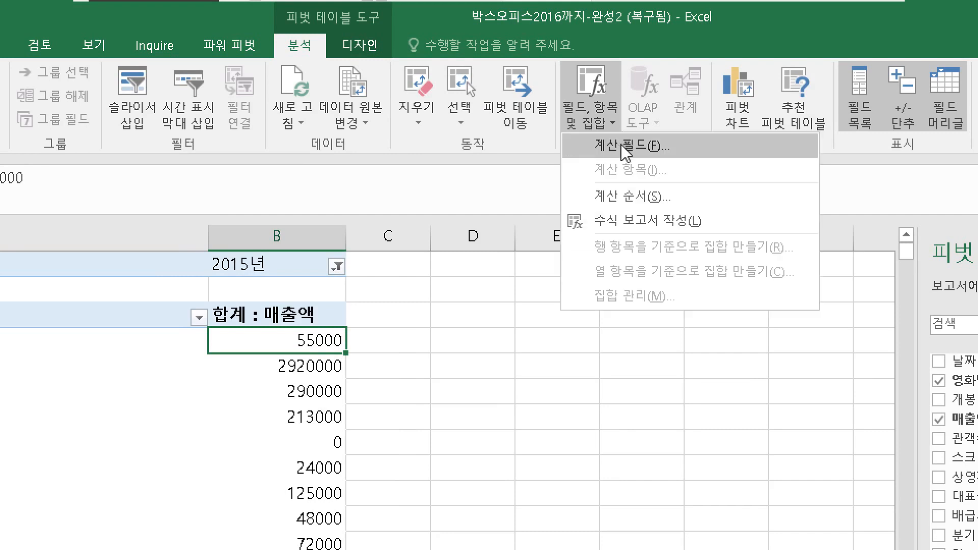
click(660, 147)
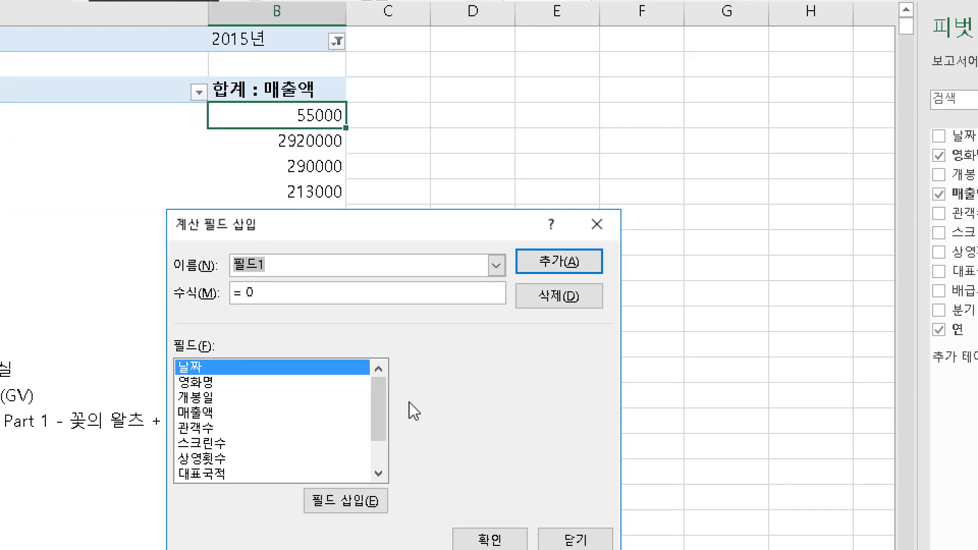
text(tndlr)
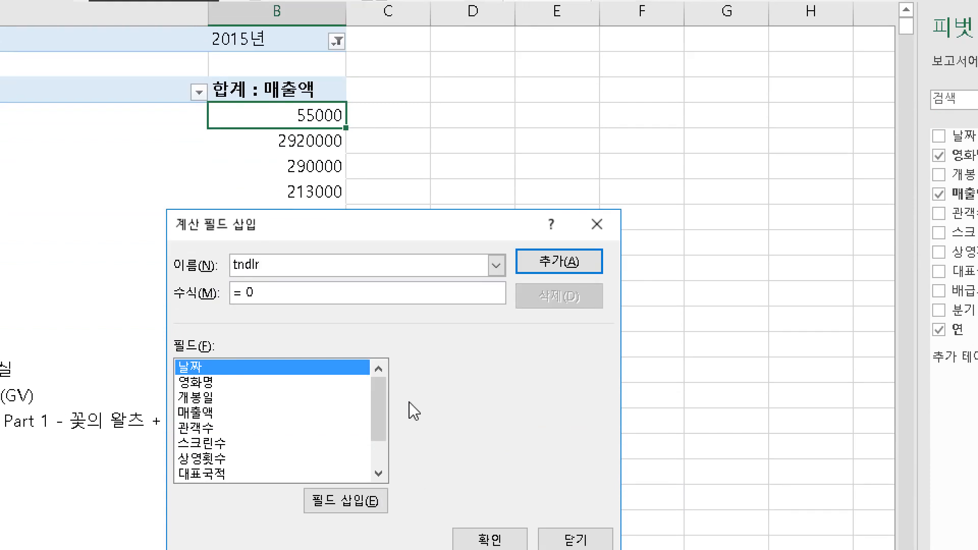
key(BackSpace)
key(BackSpace)
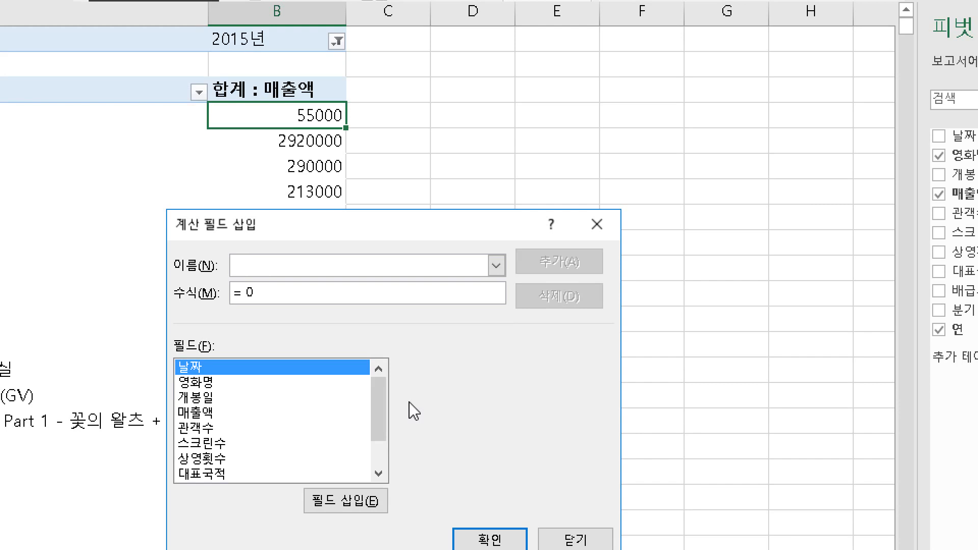
text(수익ㄹ)
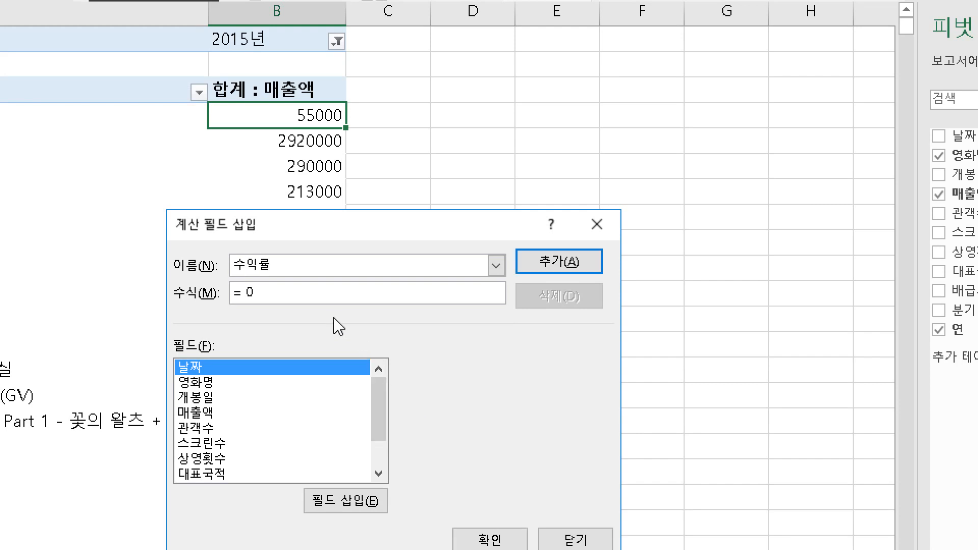
Define the 수익률 formula as 매출액 divided by 상영횟수 and add the calculated field to the pivot table's values.
click(316, 295)
click(209, 414)
double_click(209, 413)
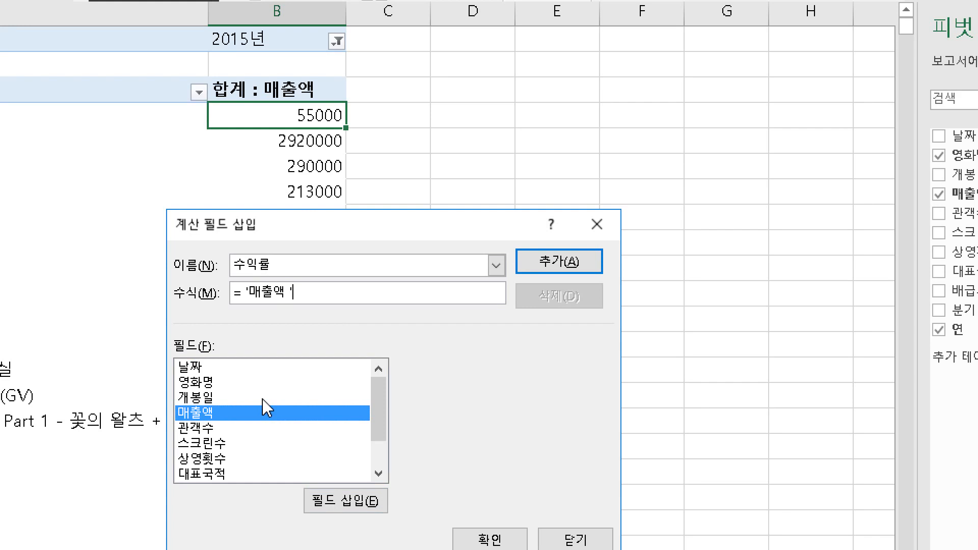
text(/)
drag(385, 422, 386, 442)
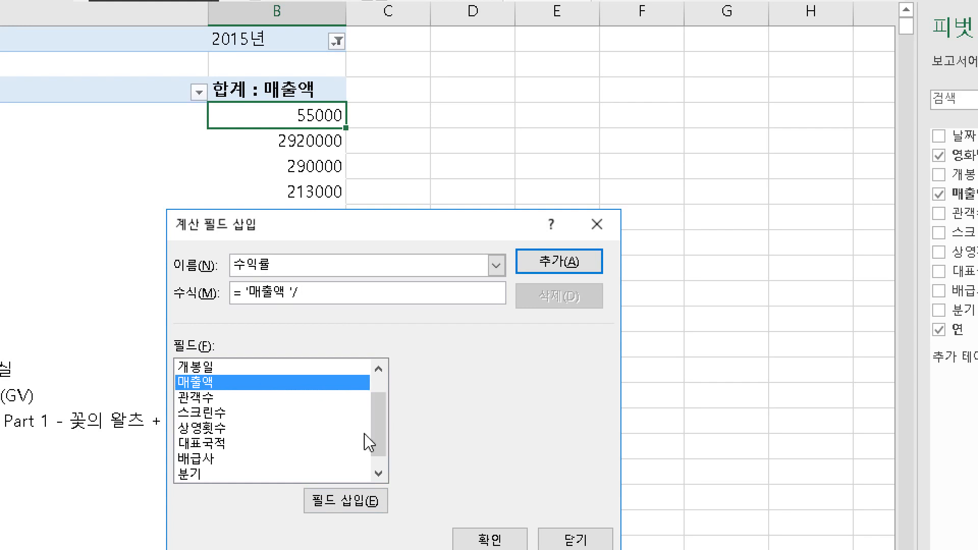
click(216, 432)
double_click(216, 434)
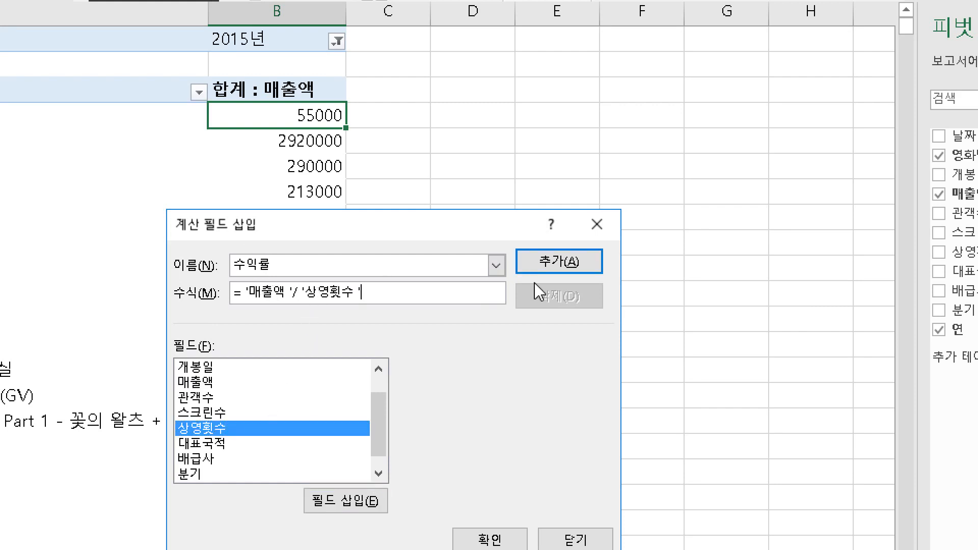
click(547, 265)
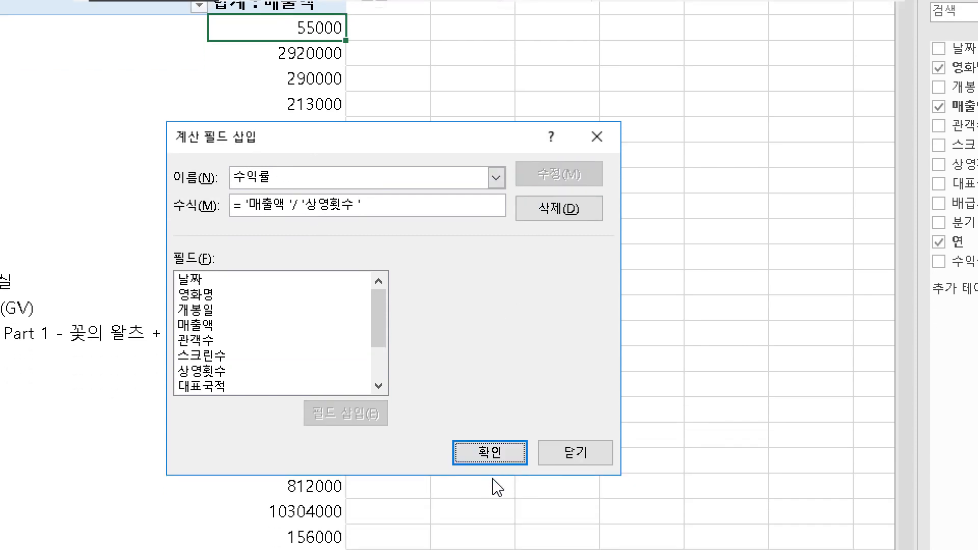
click(490, 541)
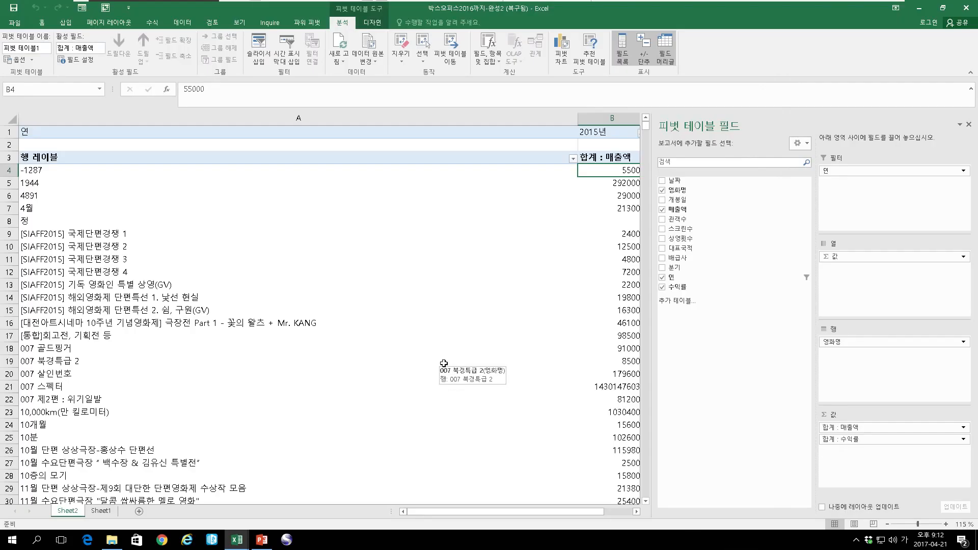
Narrow column A to about a quarter of its width and apply the comma style to columns B and C.
drag(578, 118, 159, 120)
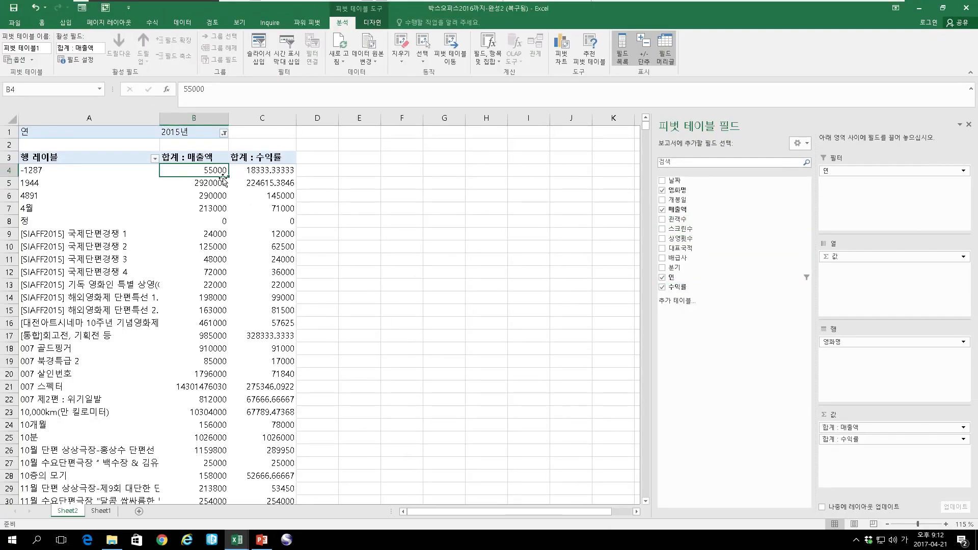
drag(199, 118, 270, 118)
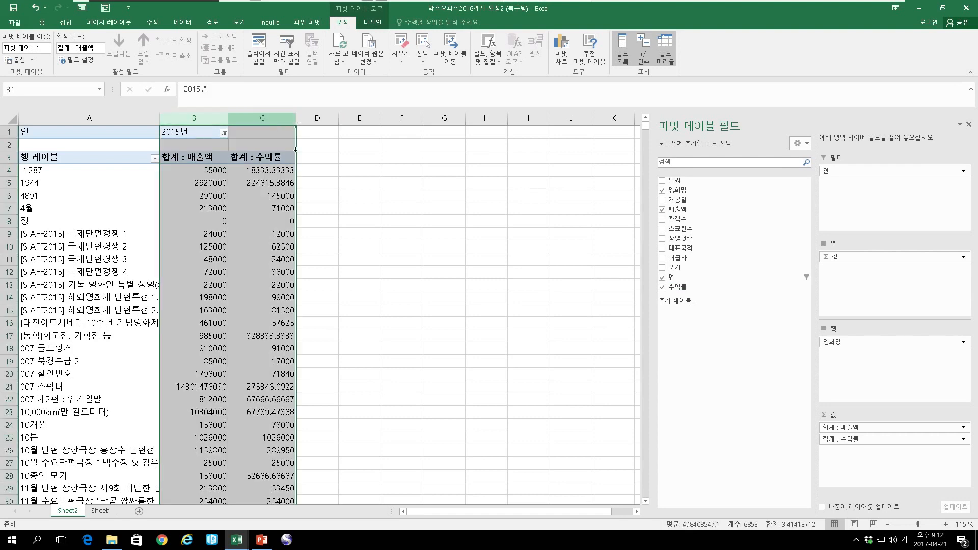
click(41, 22)
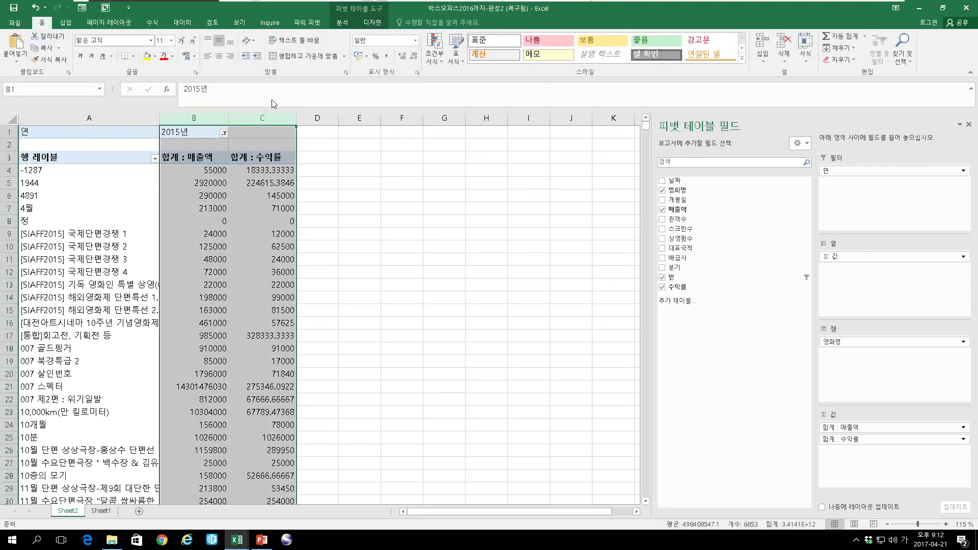
click(386, 56)
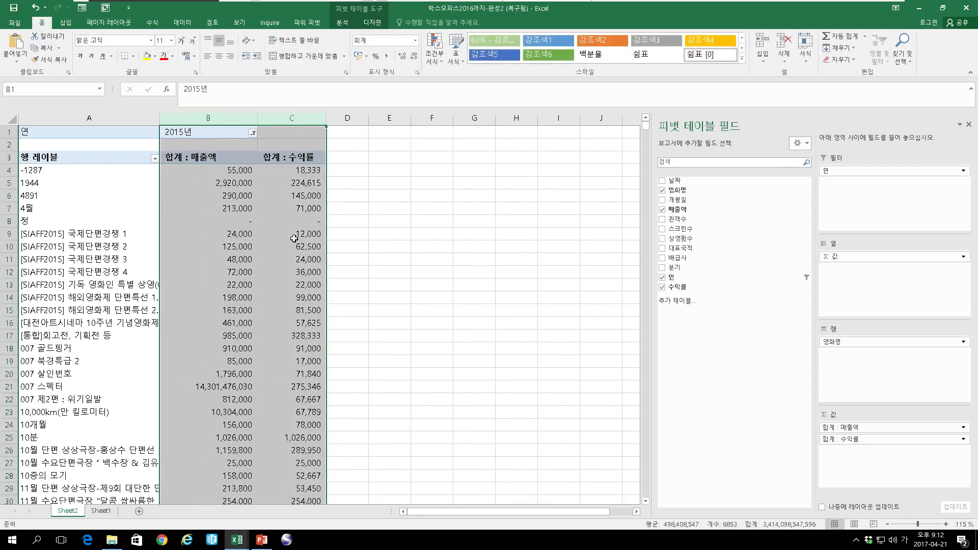
click(267, 243)
Filter the 영화명 row labels to the top 20 items by 합계 : 매출액.
click(63, 174)
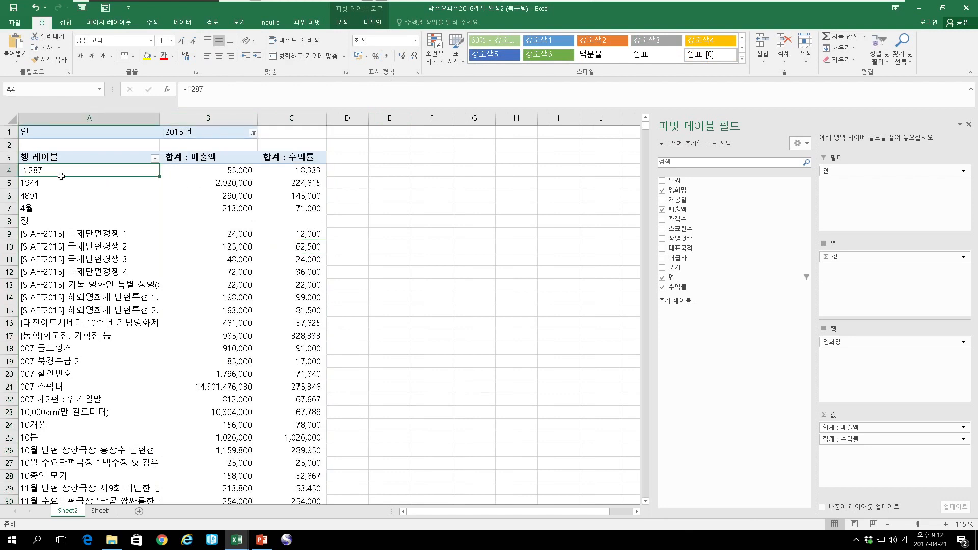
right_click(142, 171)
mouse_move(193, 229)
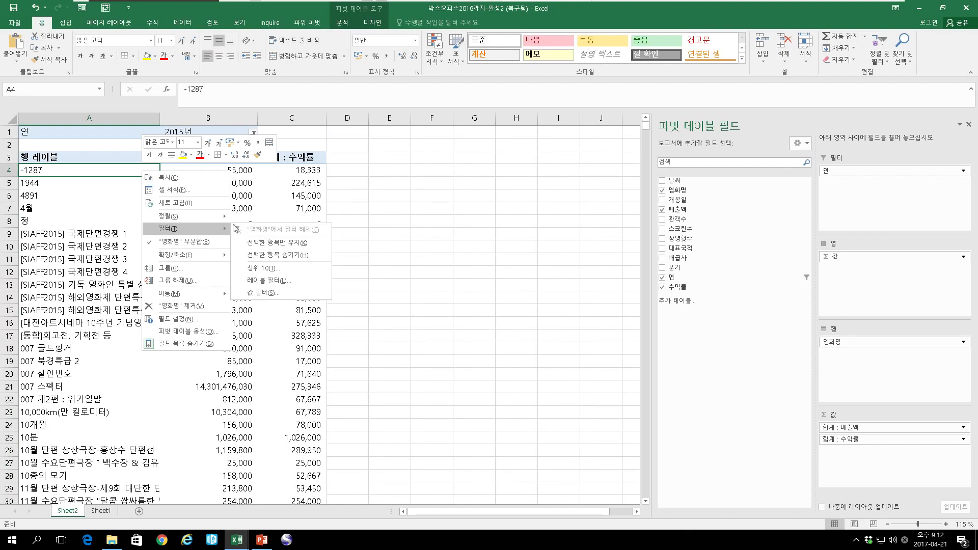
click(286, 270)
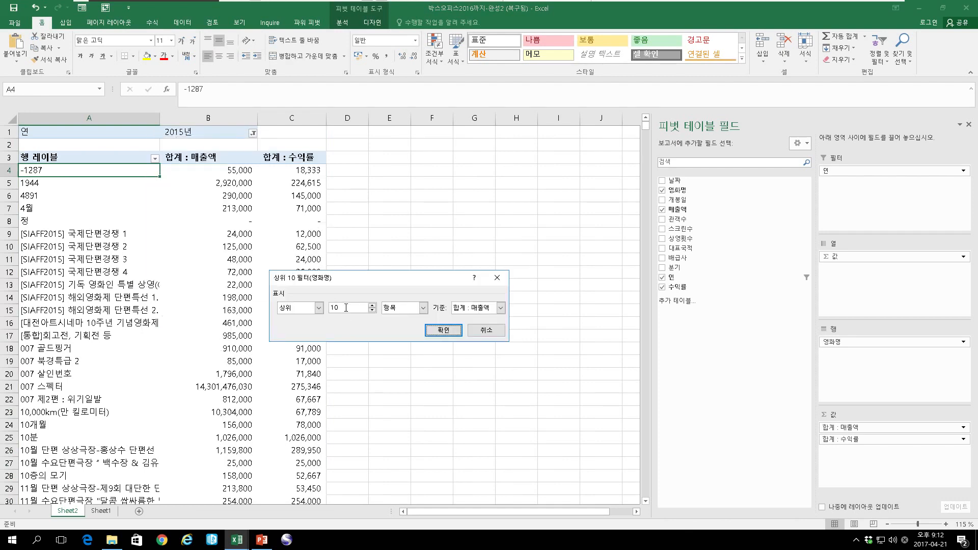
drag(346, 308, 327, 308)
text(20)
click(443, 330)
Sort the movies by 합계 : 매출액 in descending order.
click(198, 174)
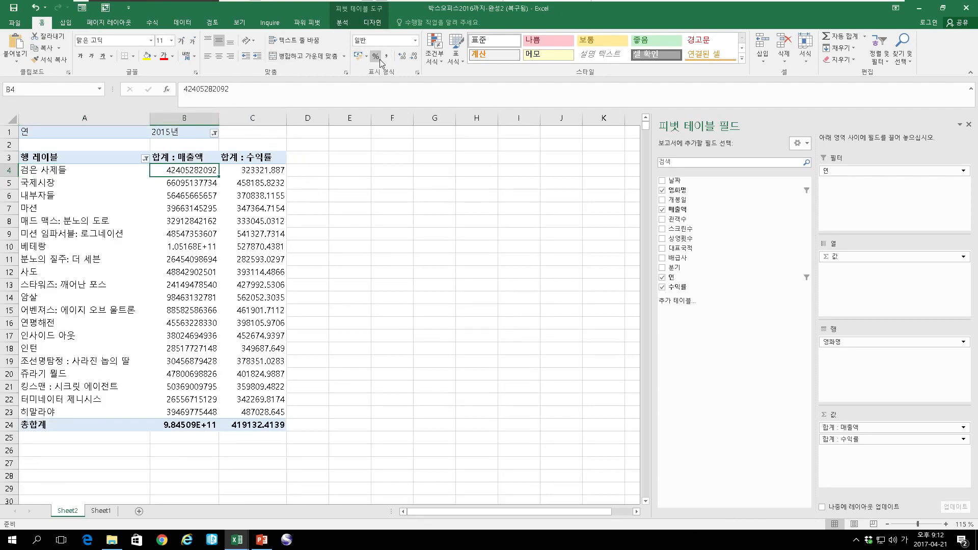
right_click(188, 170)
mouse_move(242, 229)
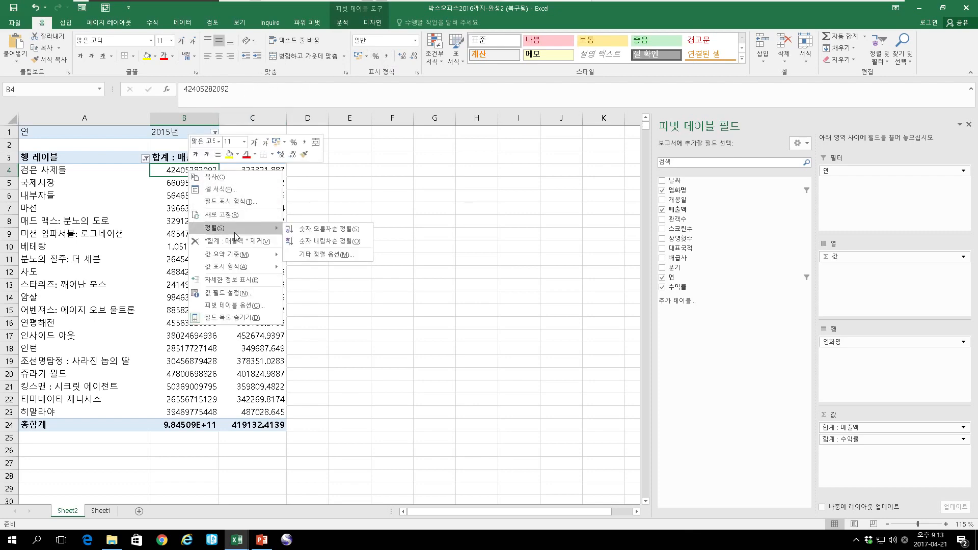
click(305, 241)
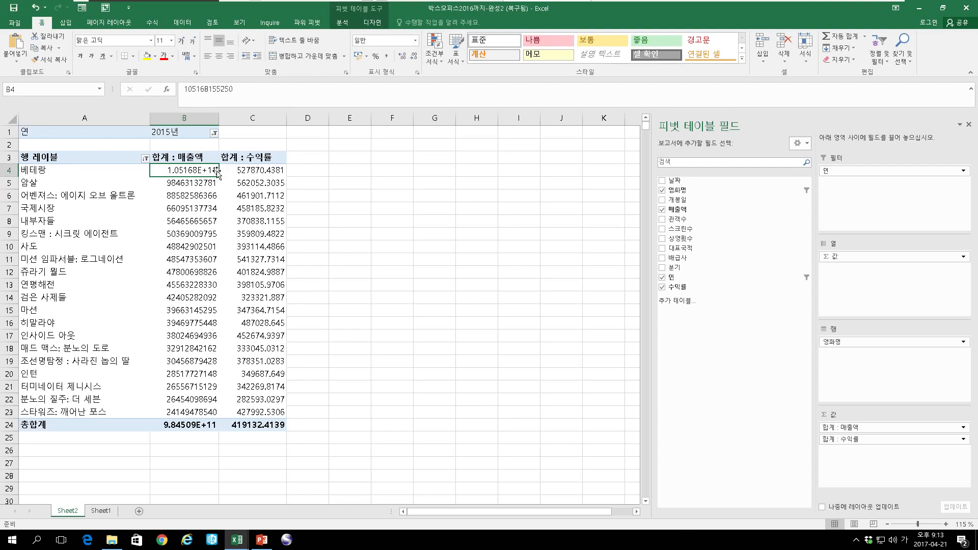
Apply the comma style to the pivot values in B4:C24 and widen columns B and C slightly.
drag(198, 171, 250, 426)
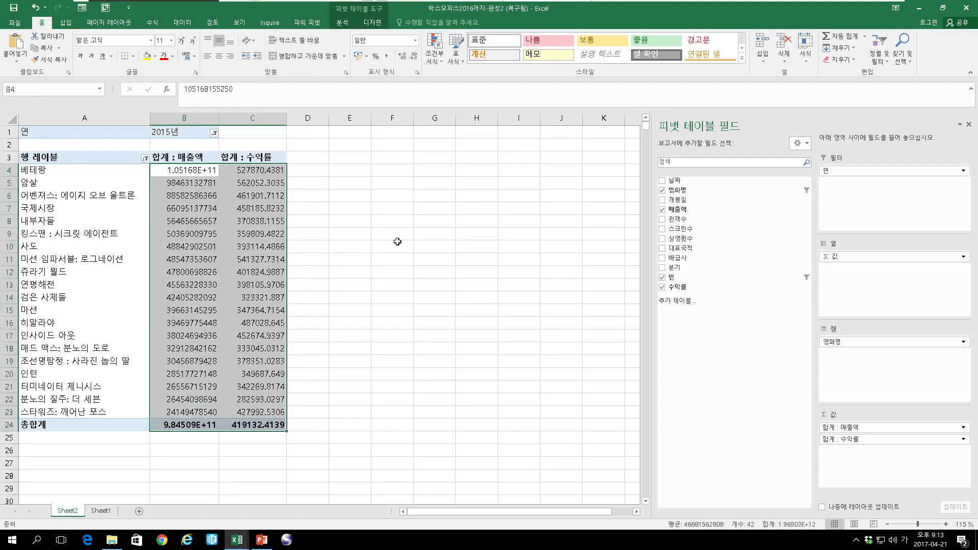
click(388, 57)
drag(225, 118, 237, 118)
drag(304, 118, 325, 124)
click(258, 210)
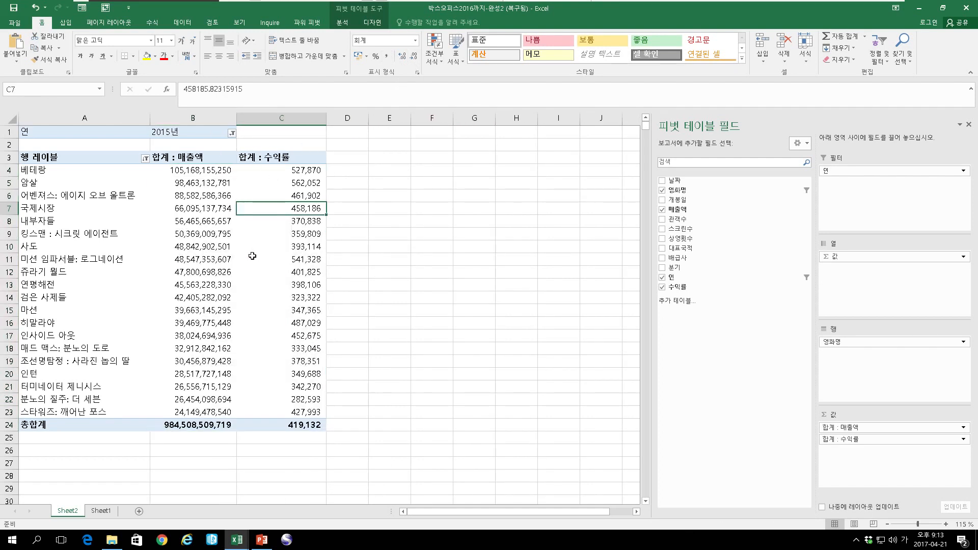
Review the 20 movie names and their 매출액 values with the sheet enlarged to 130%.
click(243, 299)
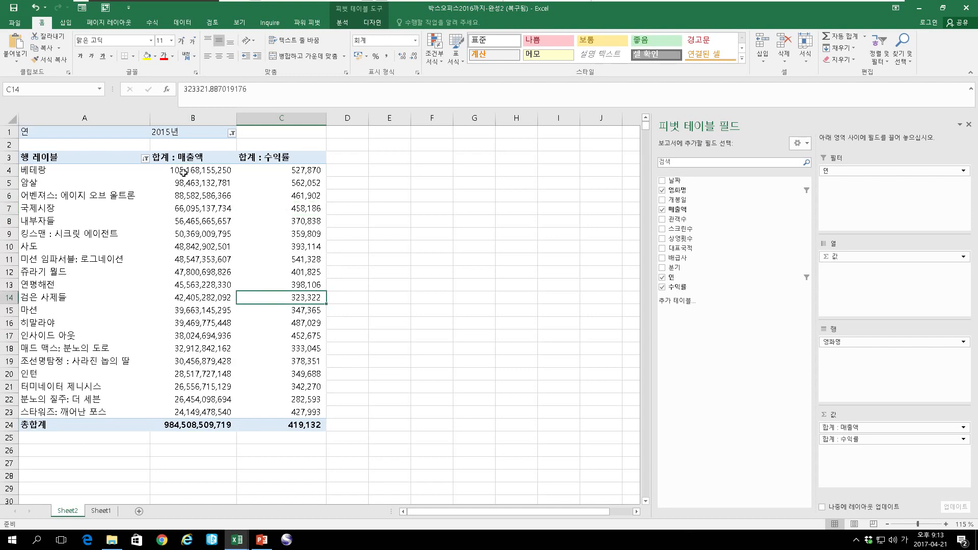
drag(183, 172, 178, 412)
drag(62, 171, 64, 412)
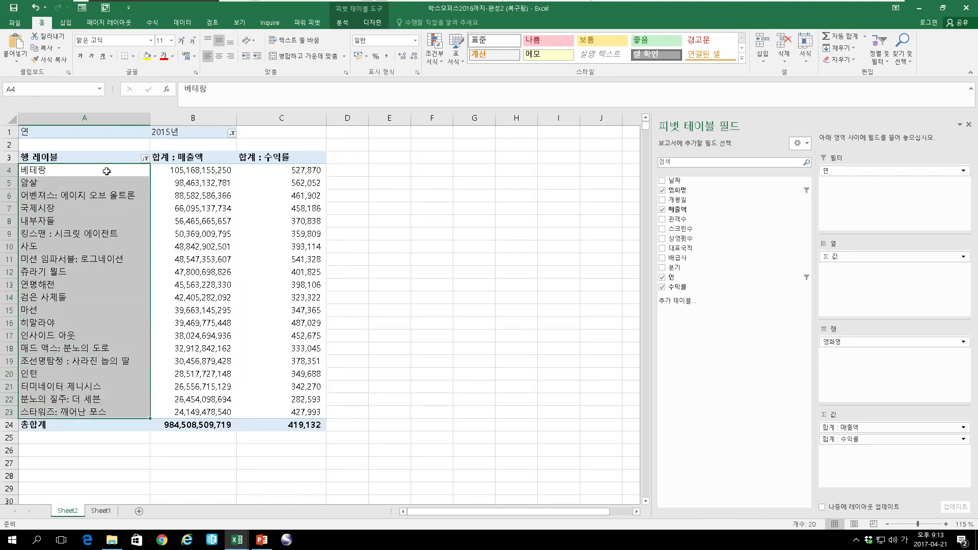
click(107, 171)
click(83, 182)
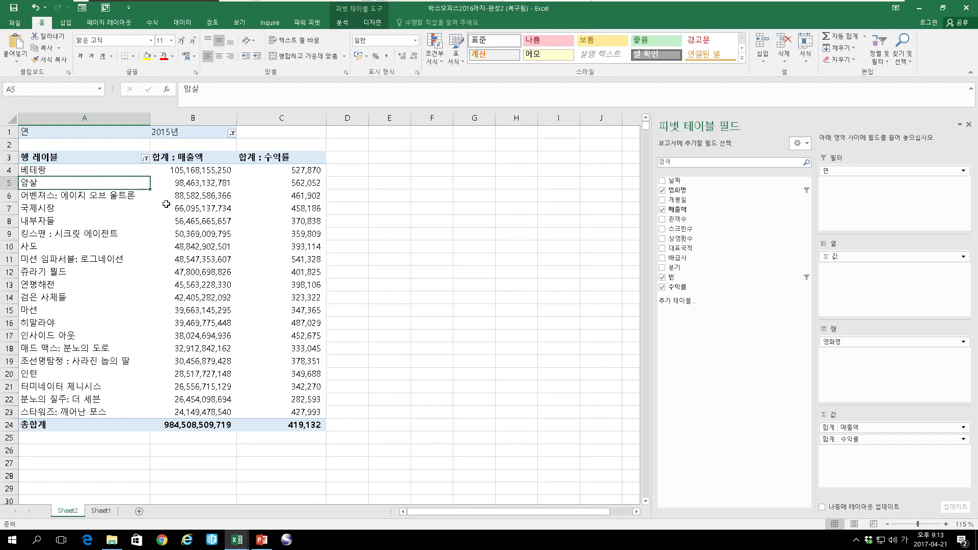
scroll(167, 201, up, 1)
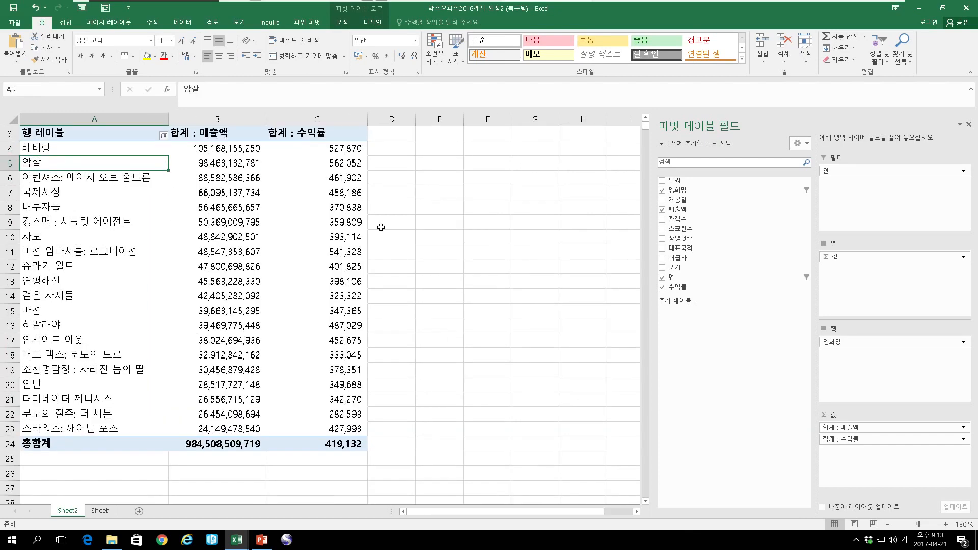
scroll(279, 177, up, 1)
drag(227, 178, 237, 443)
click(316, 183)
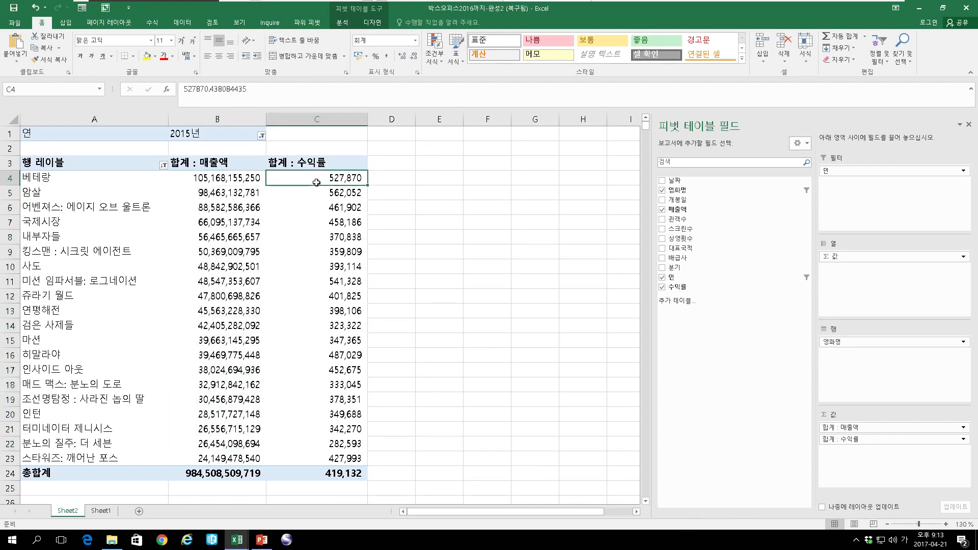
drag(316, 182, 350, 461)
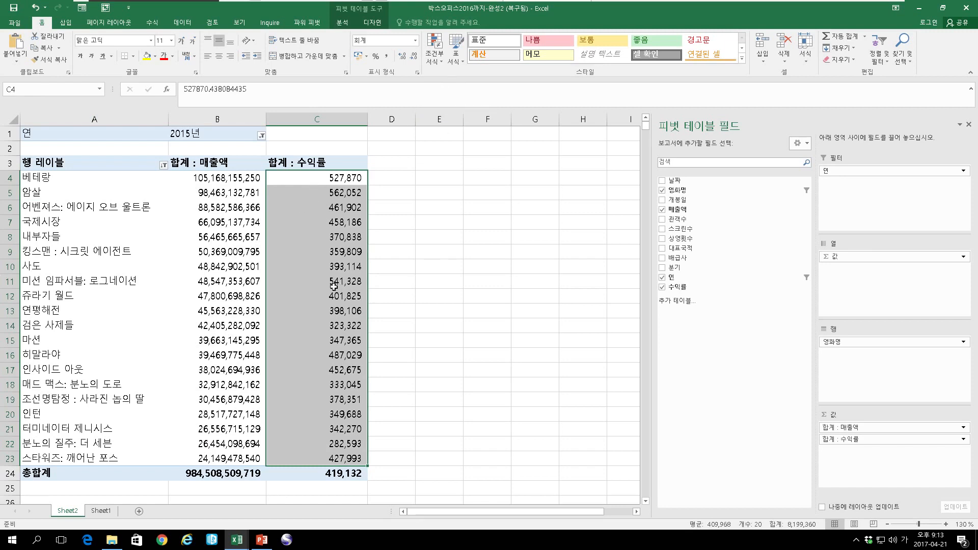
click(443, 61)
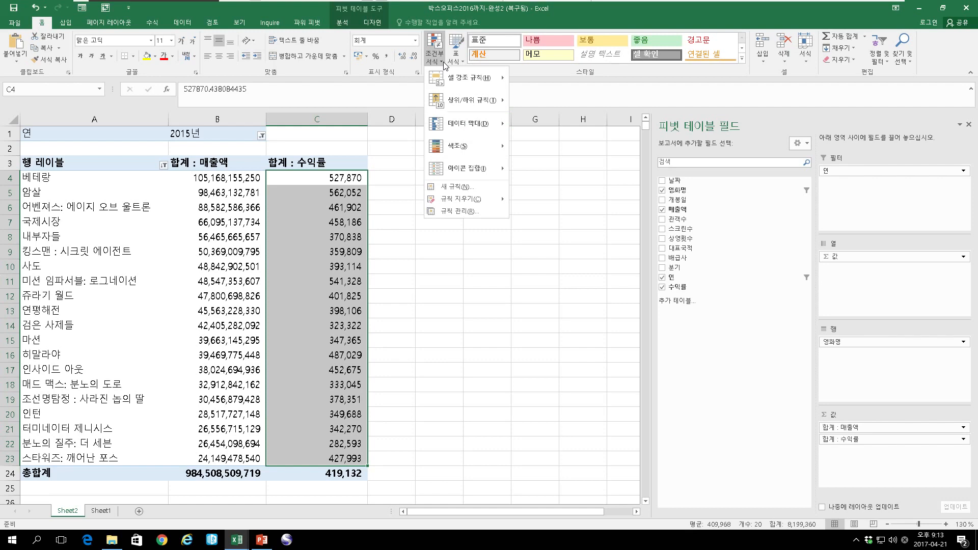
mouse_move(449, 78)
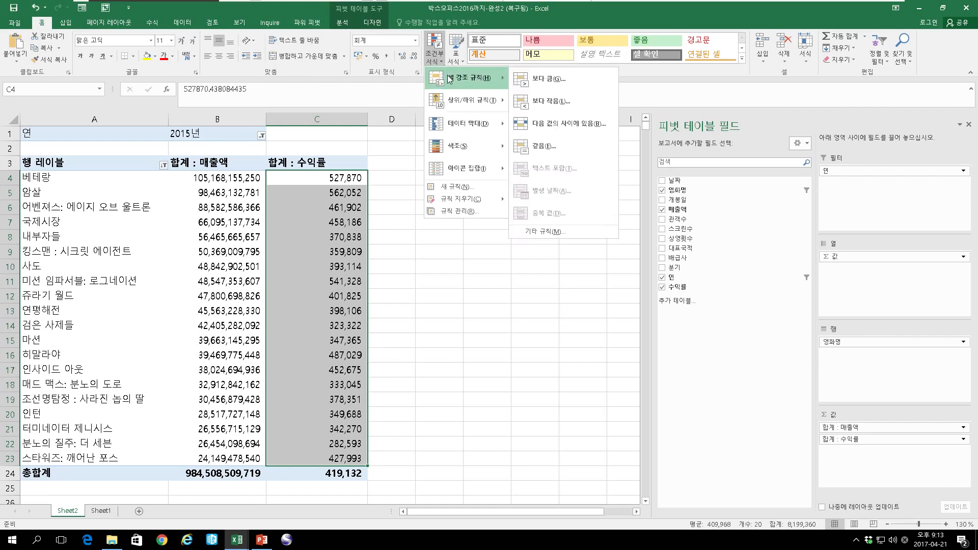
mouse_move(444, 104)
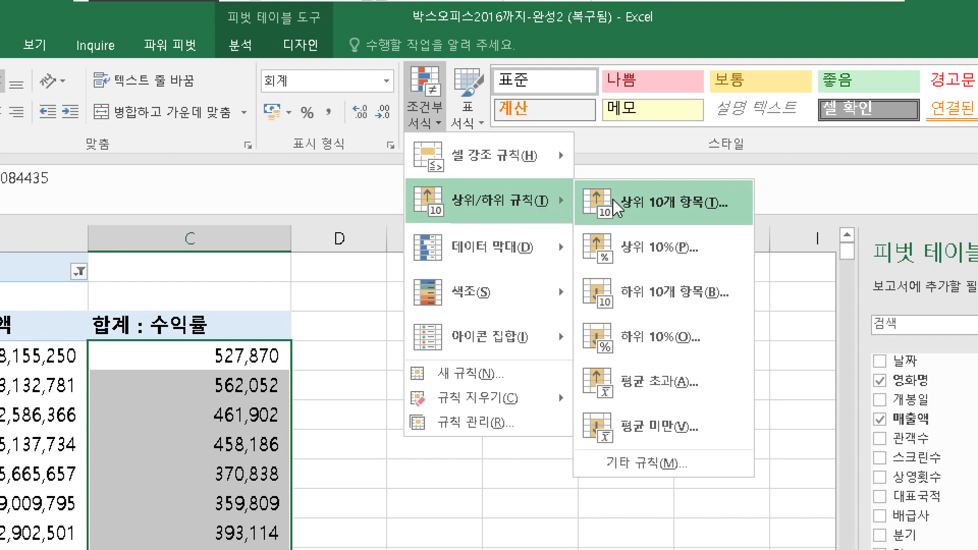
click(612, 201)
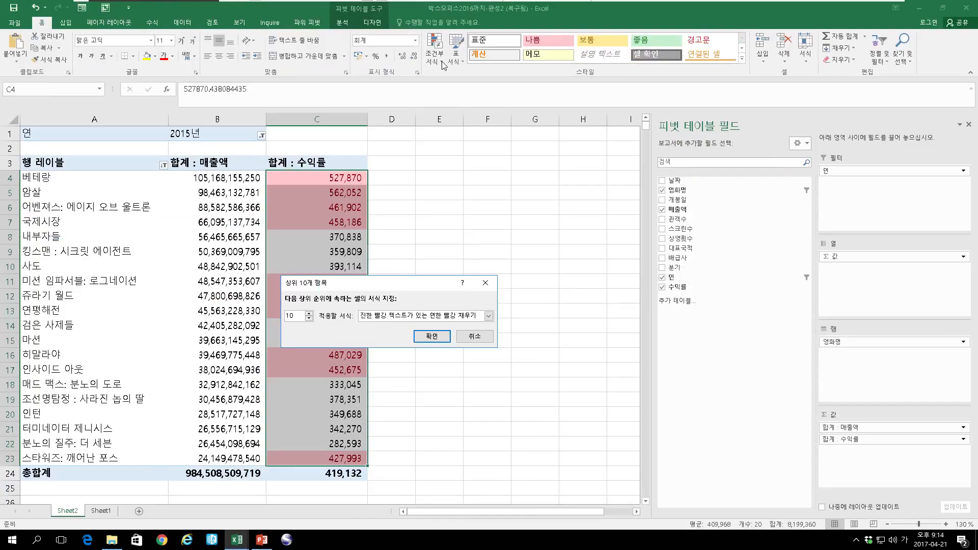
drag(404, 286, 513, 205)
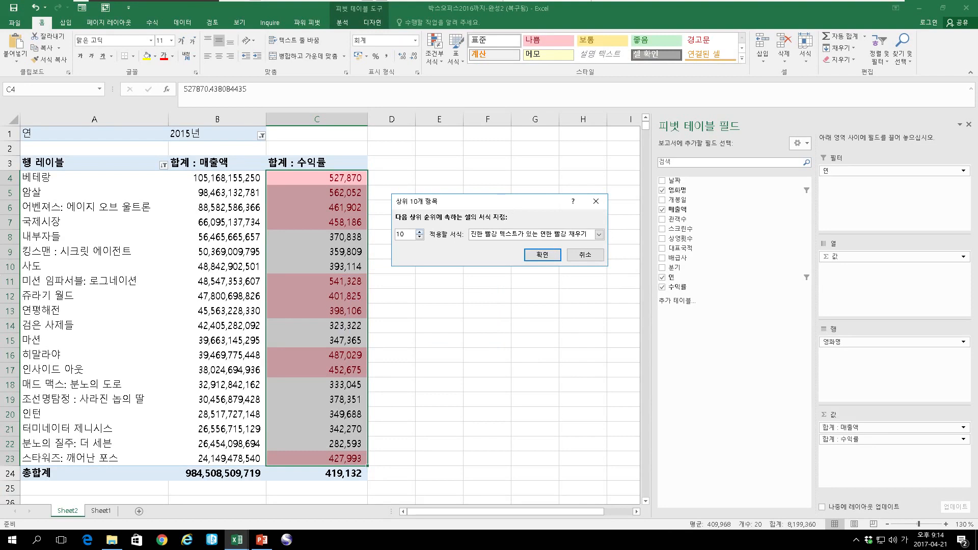
click(585, 254)
Highlight the top 10 합계 : 매출액 values in B4:B23 with 진한 빨강 텍스트가 있는 연한 빨강 채우기.
drag(204, 179, 209, 454)
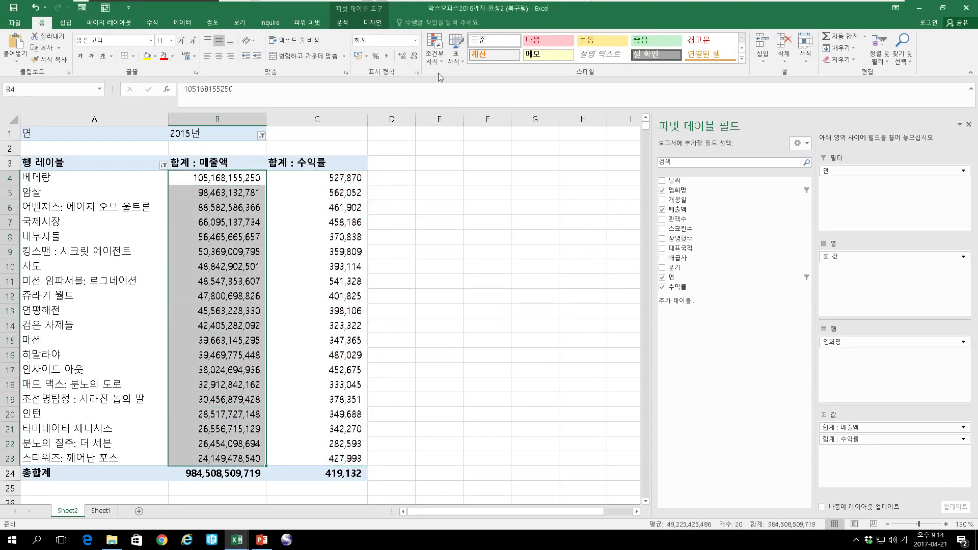
click(435, 56)
mouse_move(450, 99)
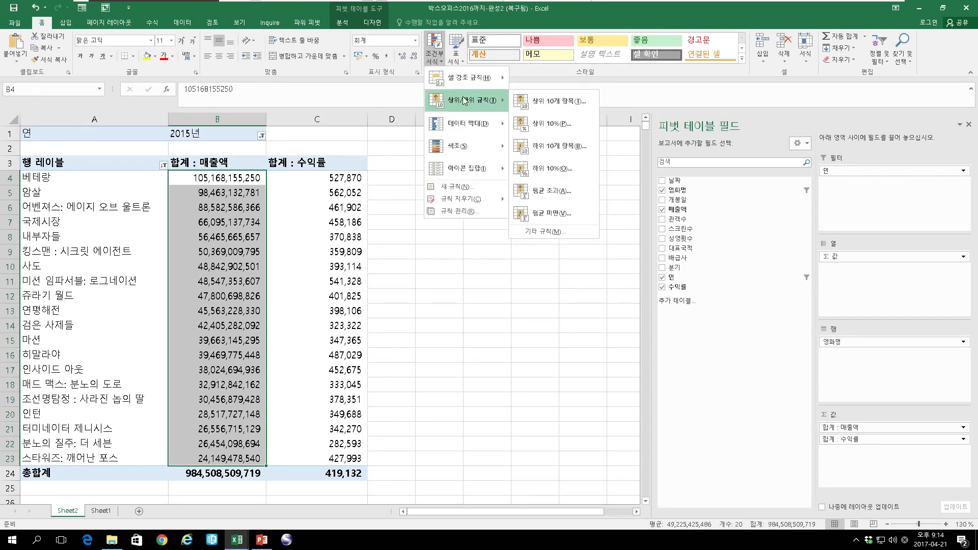
click(530, 100)
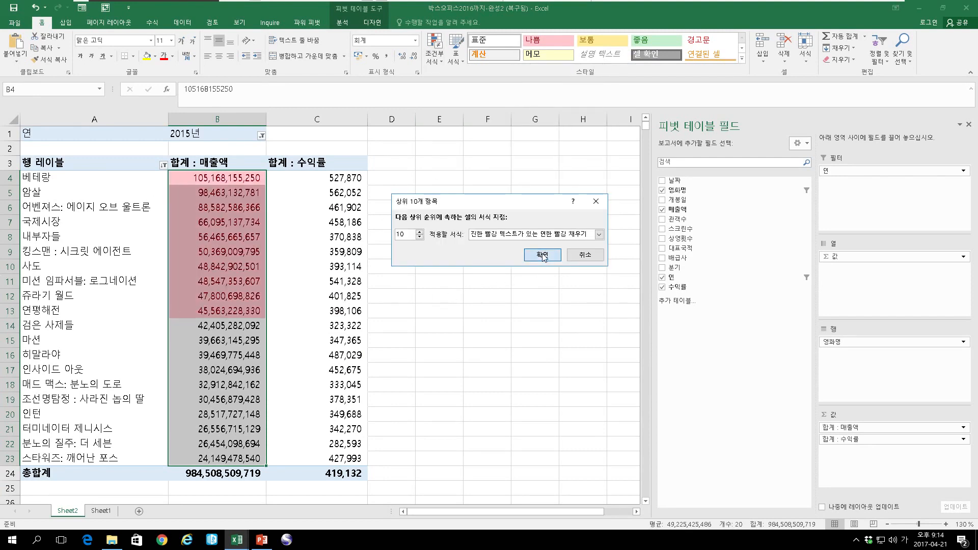
click(540, 255)
Highlight the top 10 합계 : 수익률 values in C4:C23 with 진한 녹색 텍스트가 있는 녹색 채우기.
drag(320, 179, 312, 454)
click(434, 51)
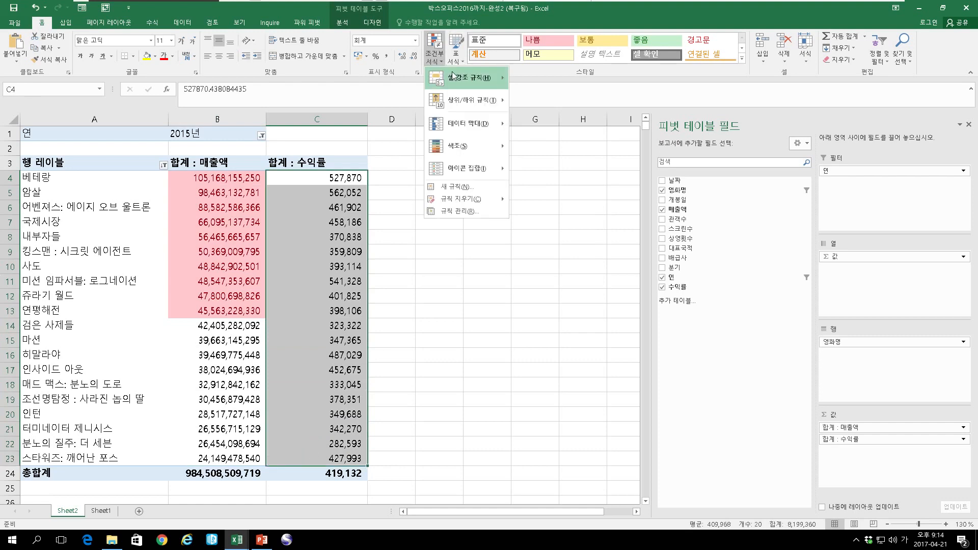
mouse_move(456, 78)
mouse_move(493, 100)
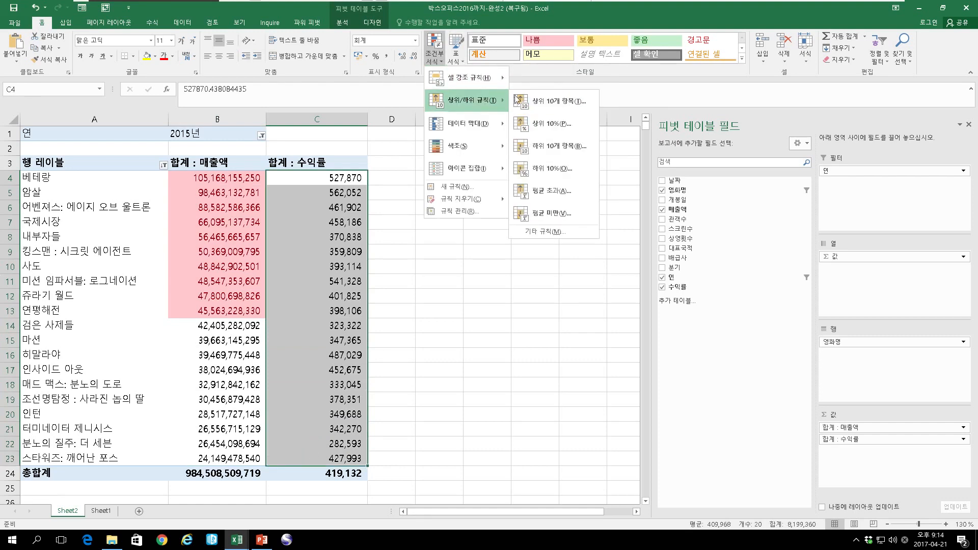
click(535, 100)
click(543, 235)
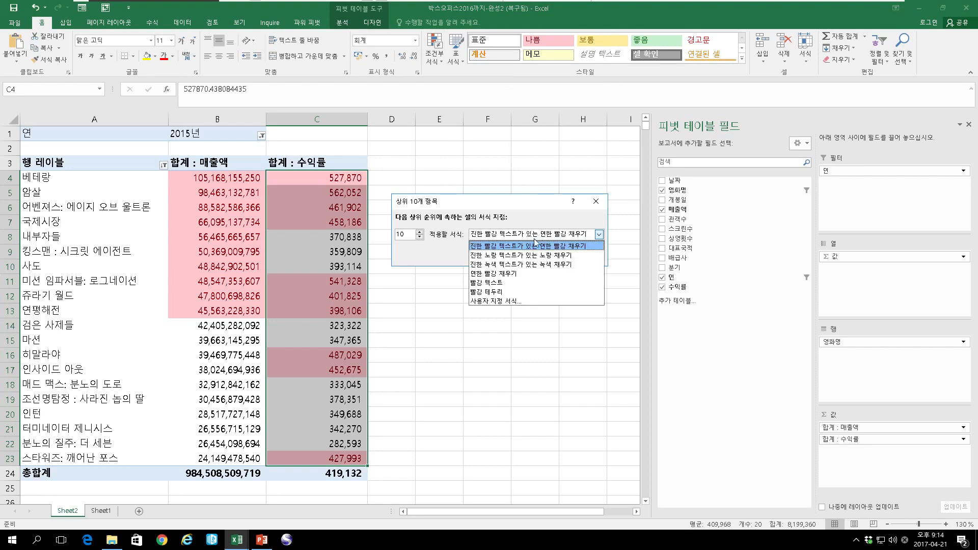
click(515, 264)
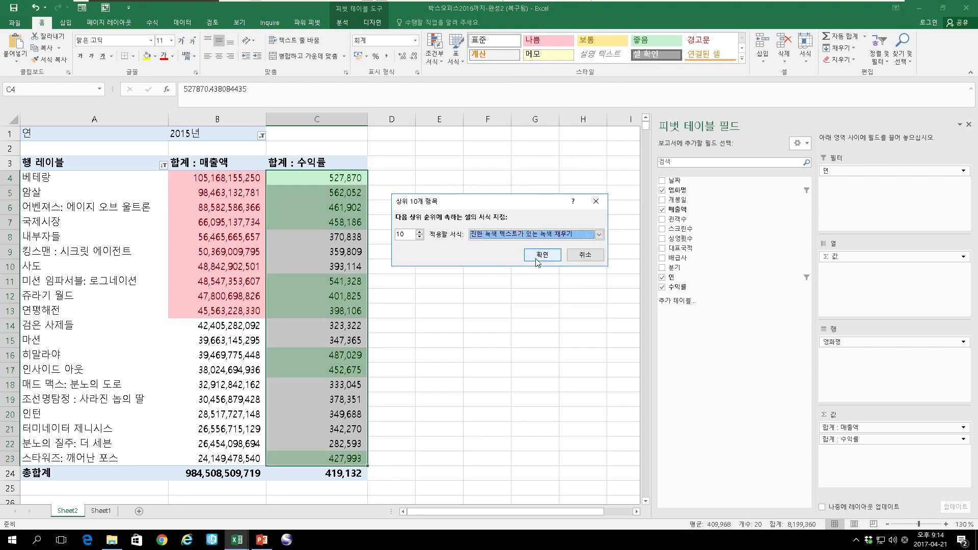
click(532, 255)
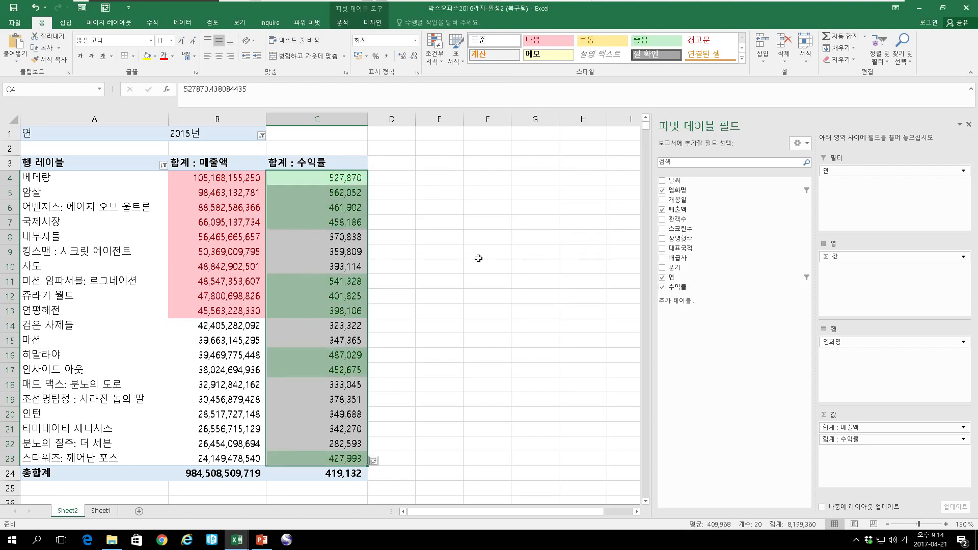
Delete the green top 10 conditional formatting rule that applies to C4:C23.
click(441, 59)
mouse_move(449, 94)
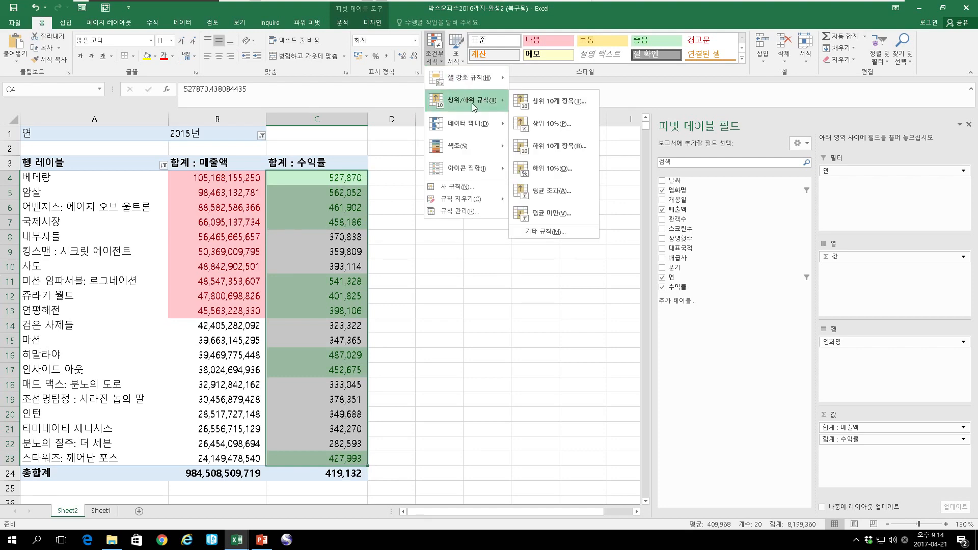
click(458, 210)
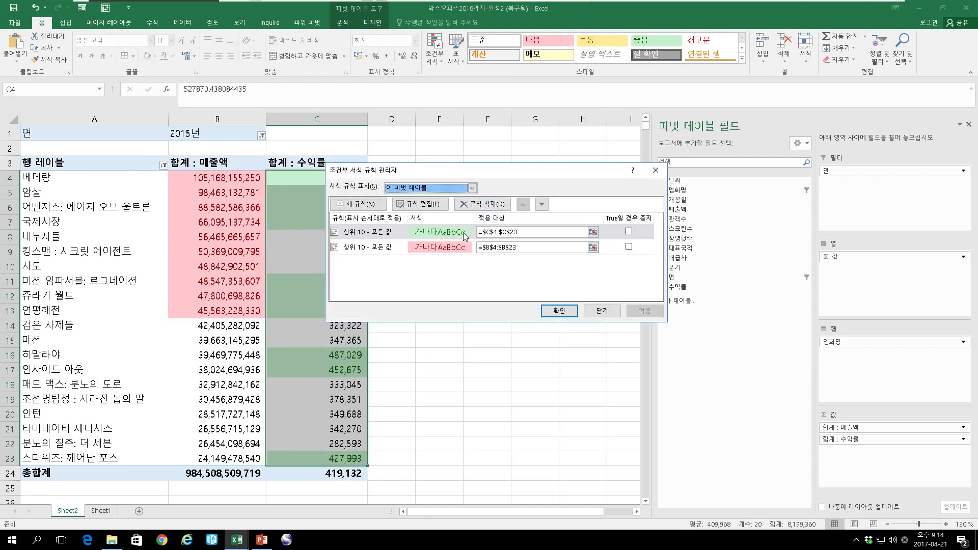
click(382, 233)
click(420, 204)
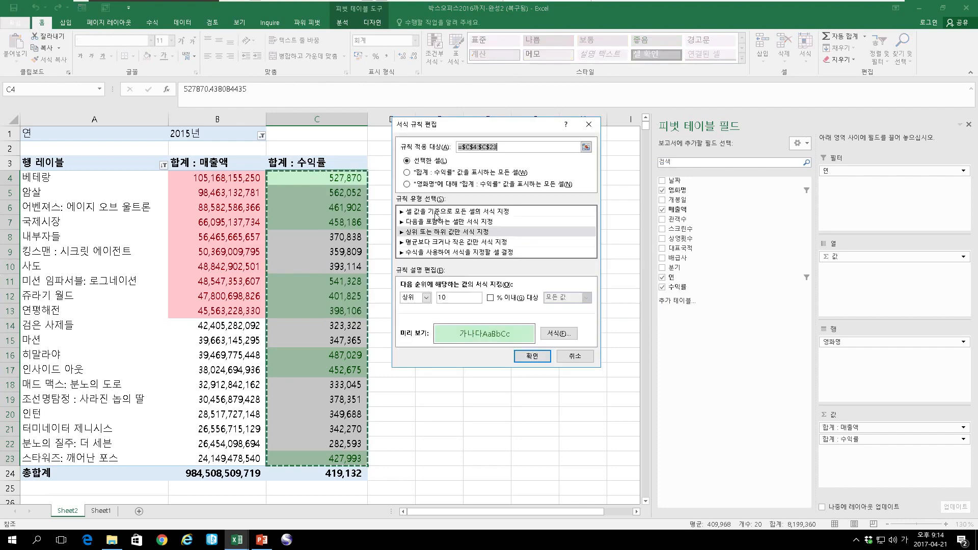
click(576, 351)
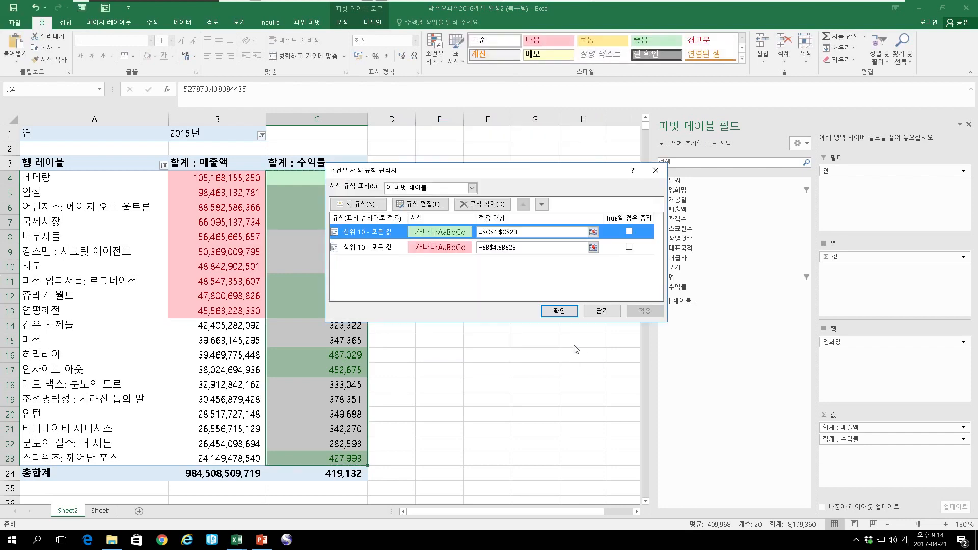
click(482, 204)
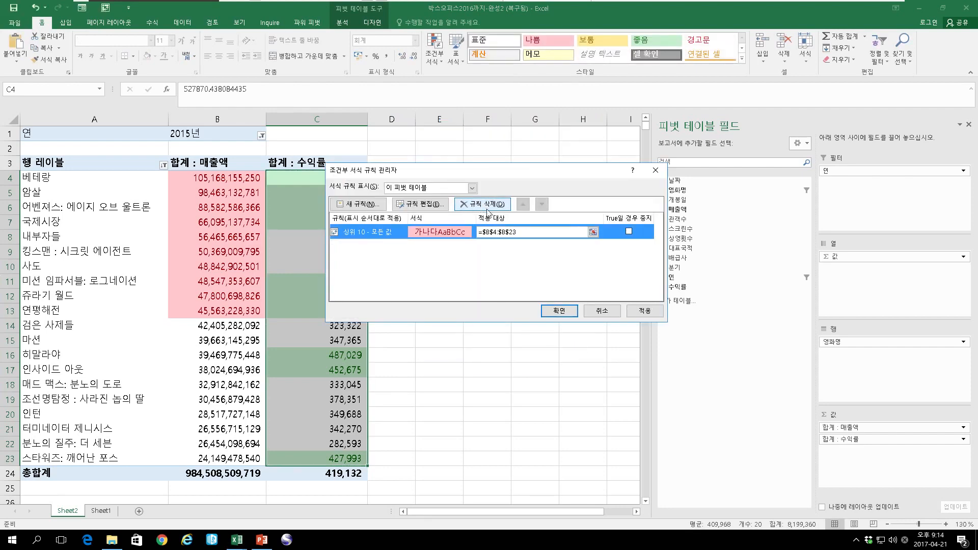
click(645, 310)
click(559, 311)
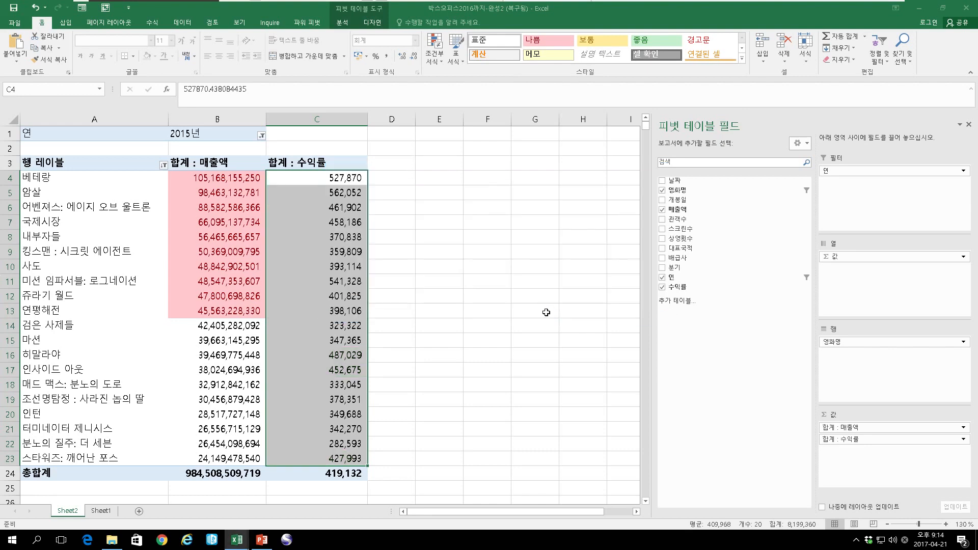
Highlight only the top 1 합계 : 수익률 value in C4:C23 with 진한 녹색 텍스트가 있는 녹색 채우기.
click(437, 67)
mouse_move(473, 100)
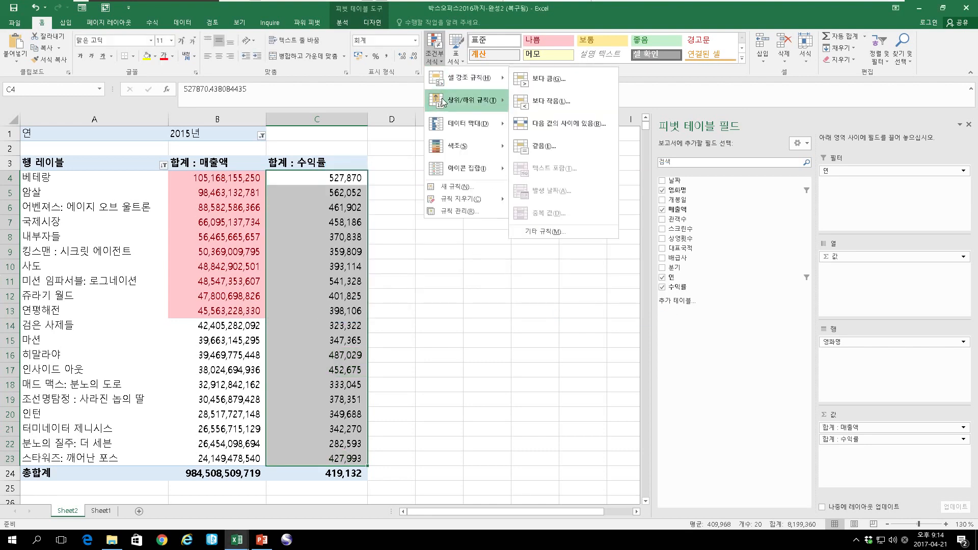
click(519, 106)
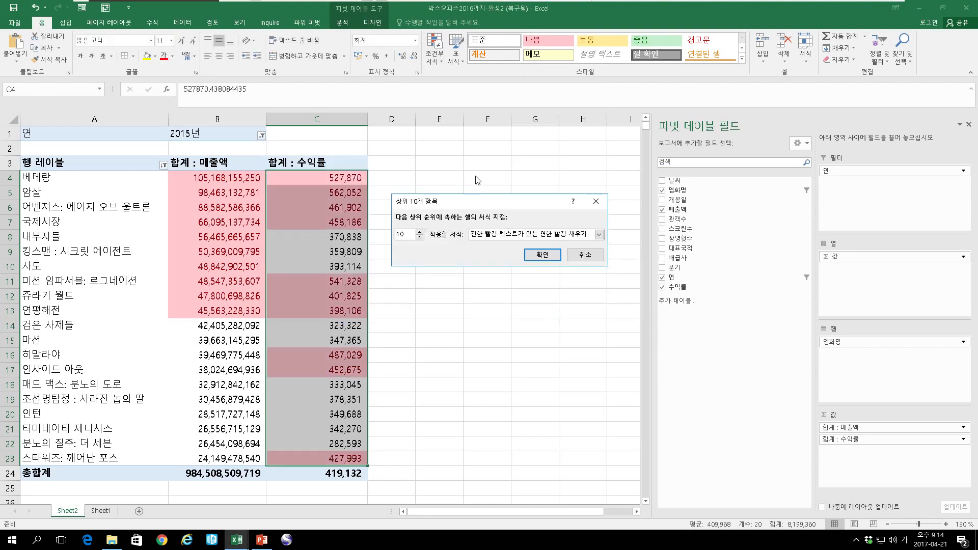
drag(471, 198, 490, 191)
click(457, 218)
click(457, 218)
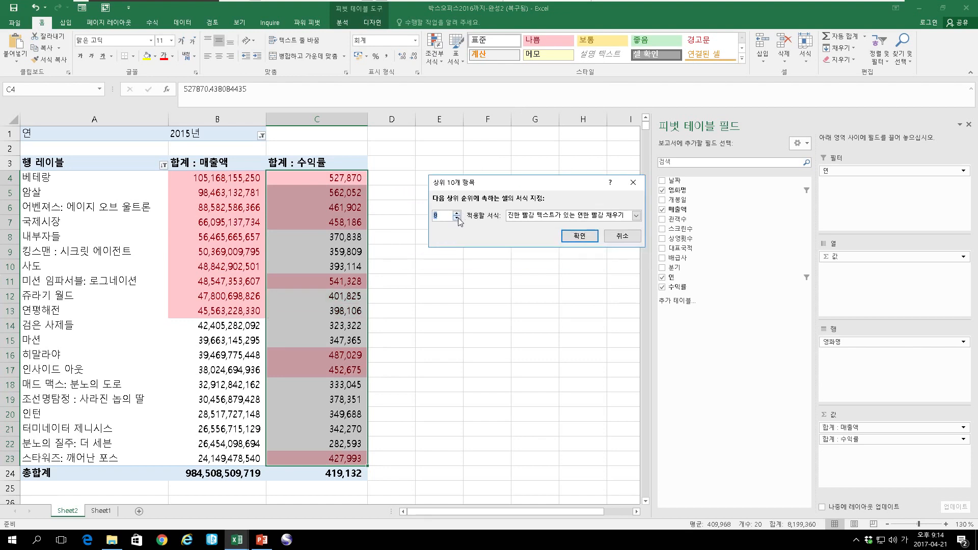
click(457, 218)
click(457, 218)
click(457, 218)
click(457, 218)
click(507, 215)
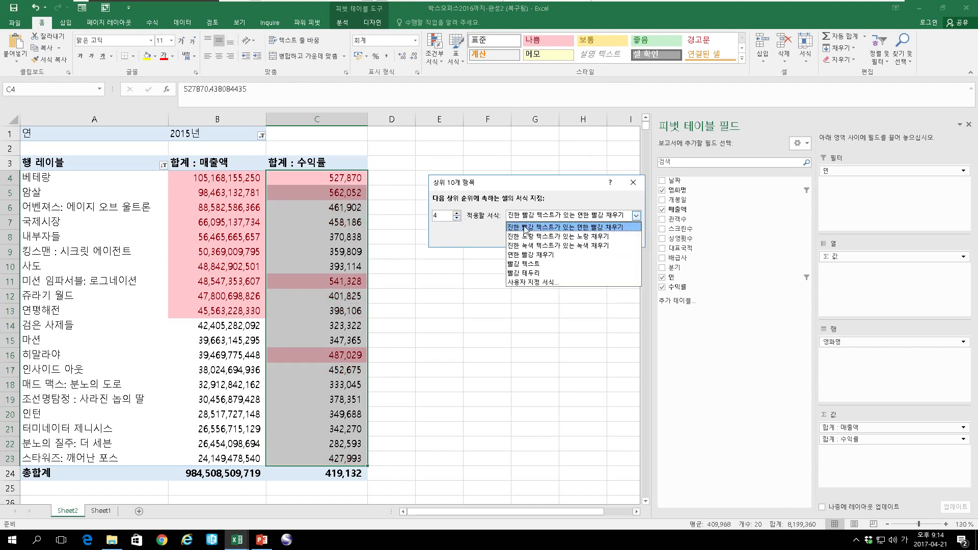
click(525, 238)
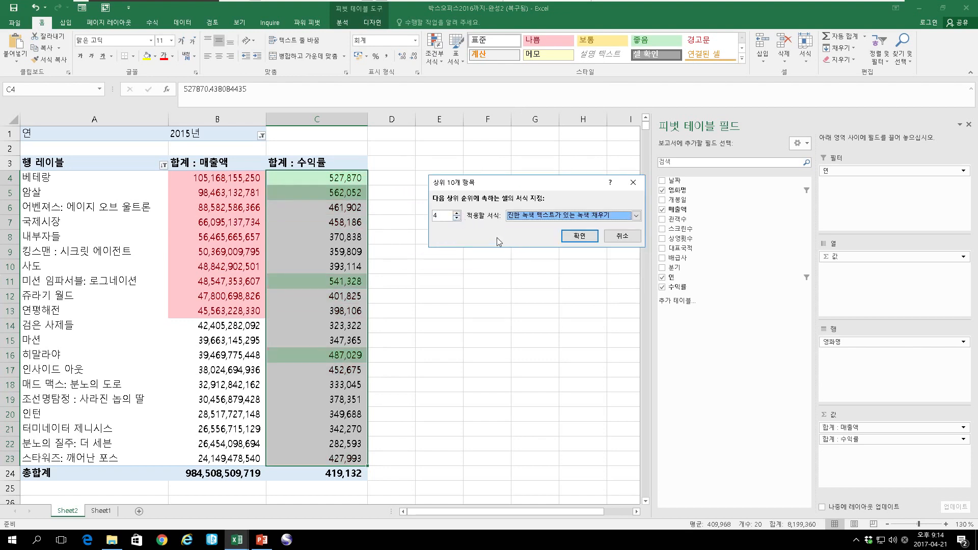
click(457, 218)
click(457, 218)
click(457, 218)
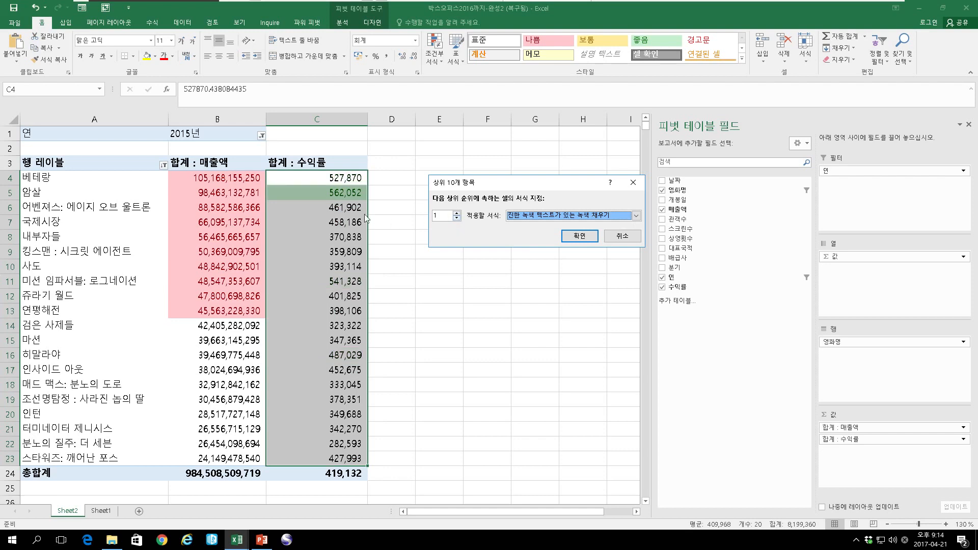
click(572, 238)
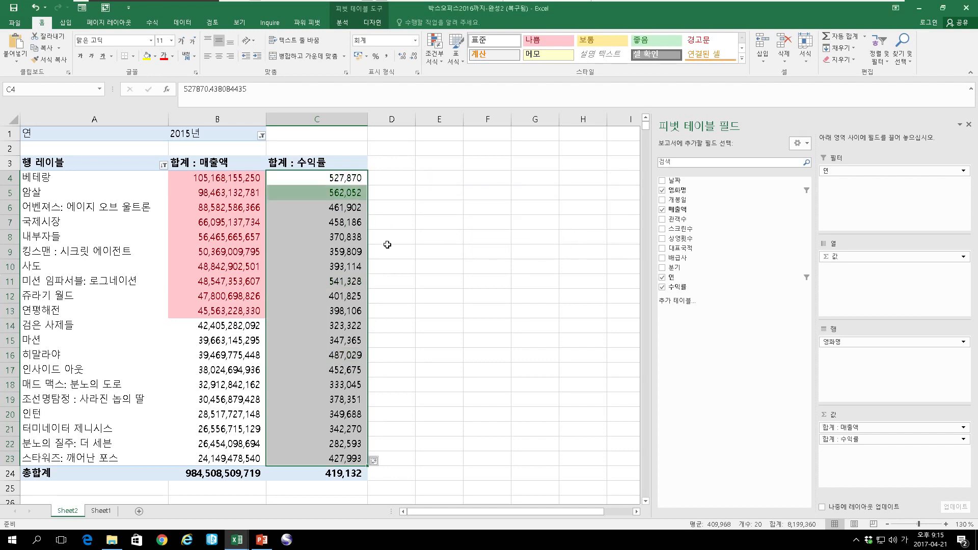
Compare the 합계 : 수익률 values of 베테랑 and 암살 in C4 and C5 with their 매출액 ranking.
click(356, 239)
click(341, 197)
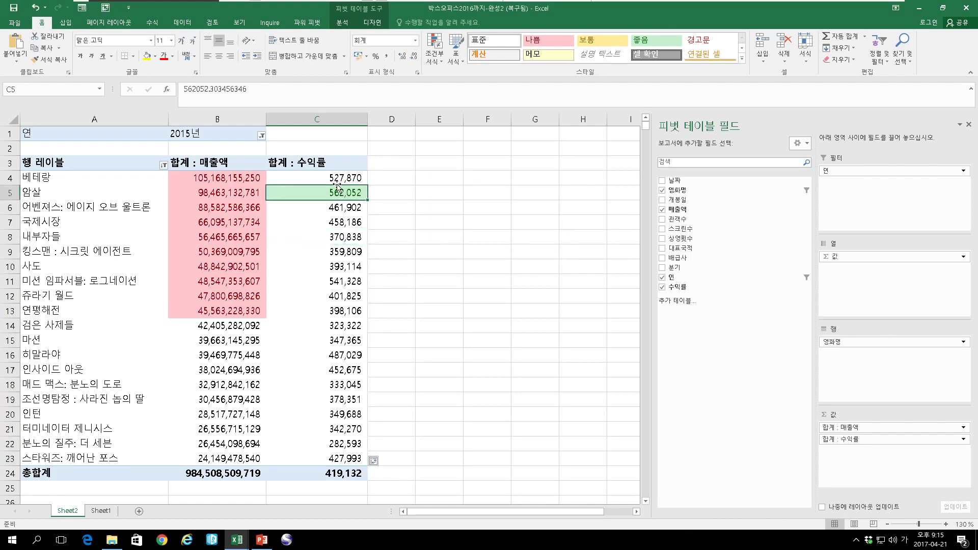
click(334, 177)
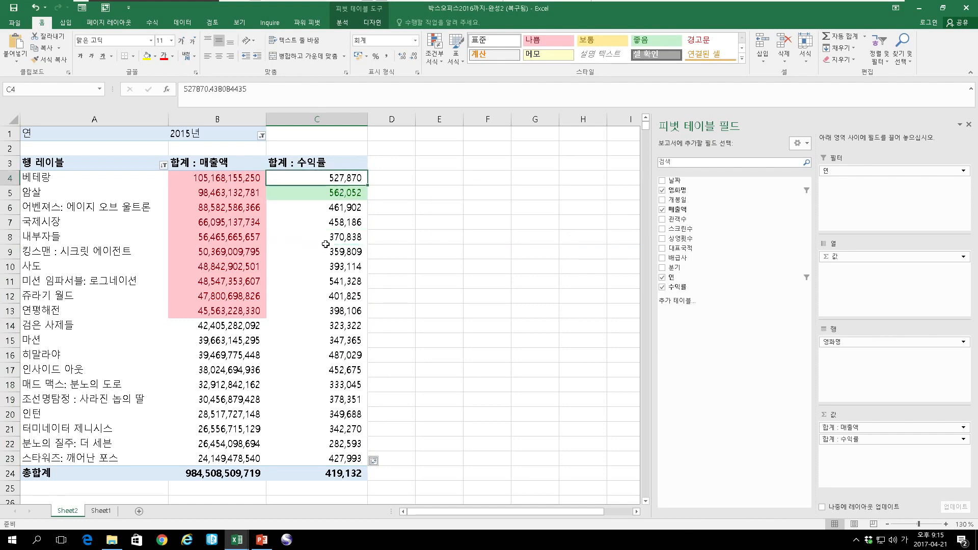
click(334, 195)
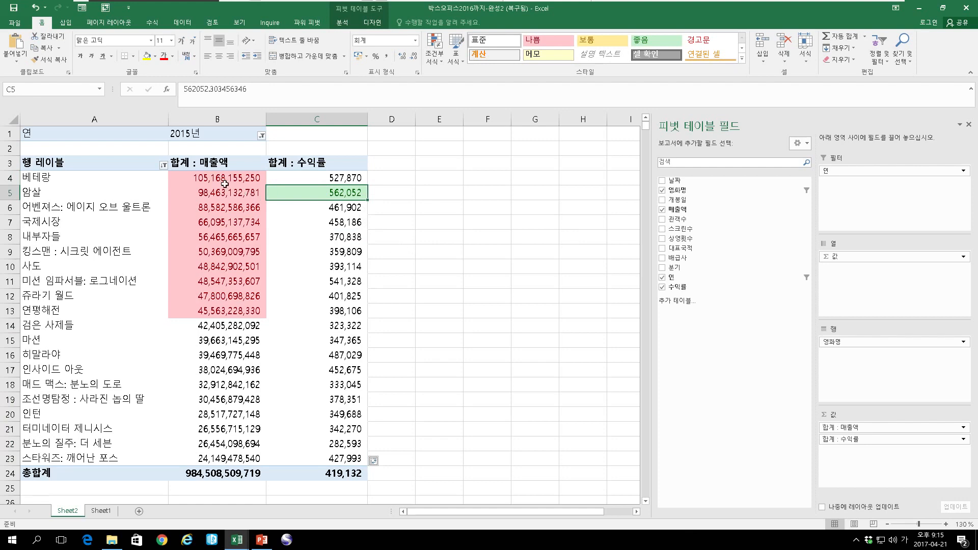
drag(225, 184, 285, 190)
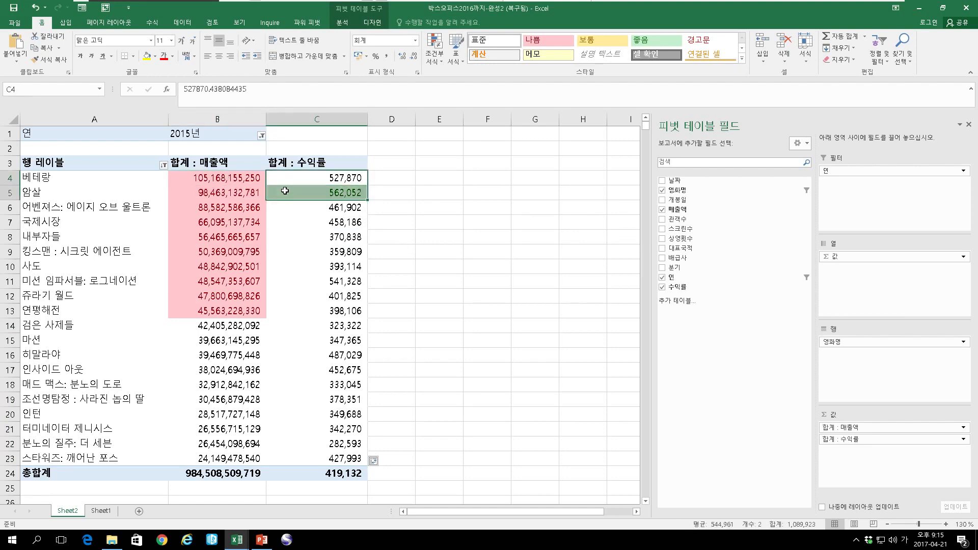
mouse_move(353, 223)
mouse_move(326, 214)
click(322, 232)
Apply the three-triangle icon set to the 합계 : 수익률 values in C4:C23.
drag(317, 184, 325, 400)
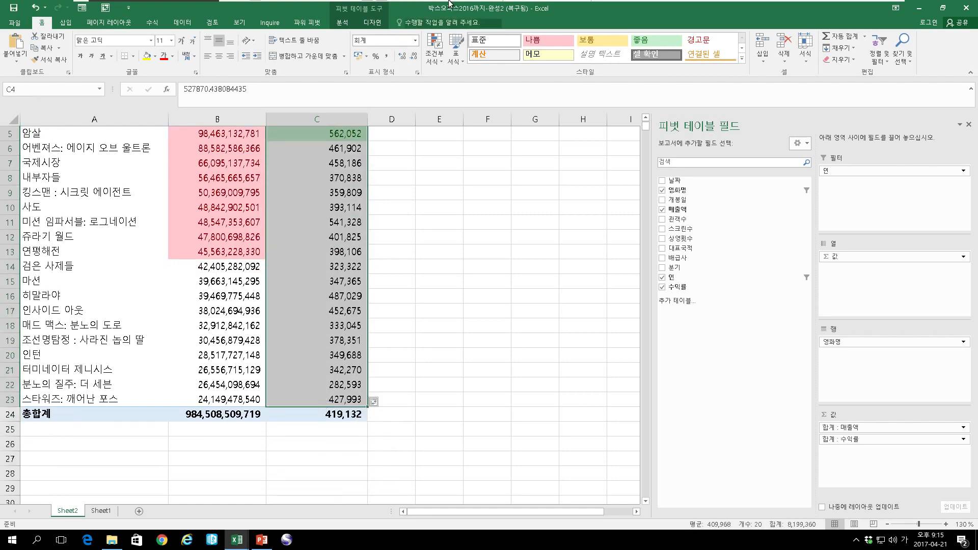
click(443, 61)
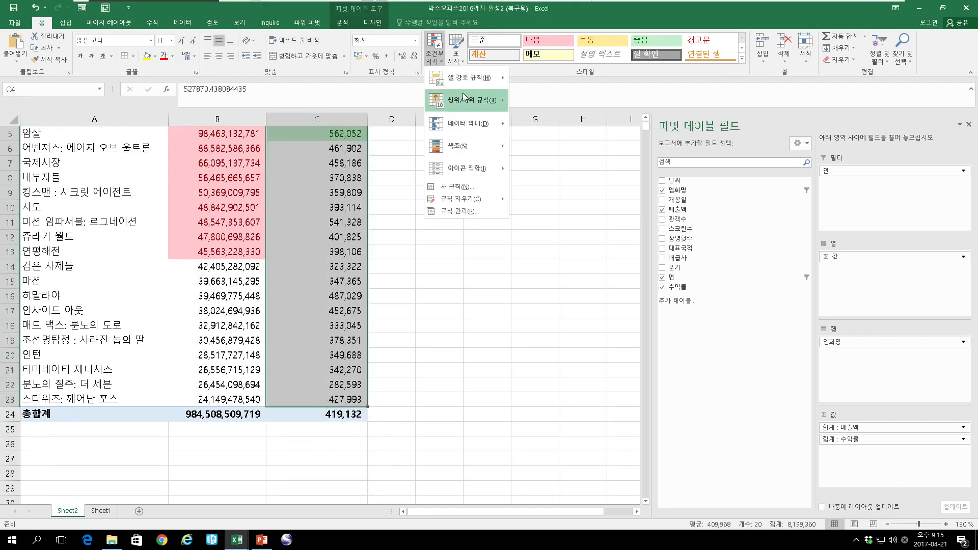
mouse_move(465, 131)
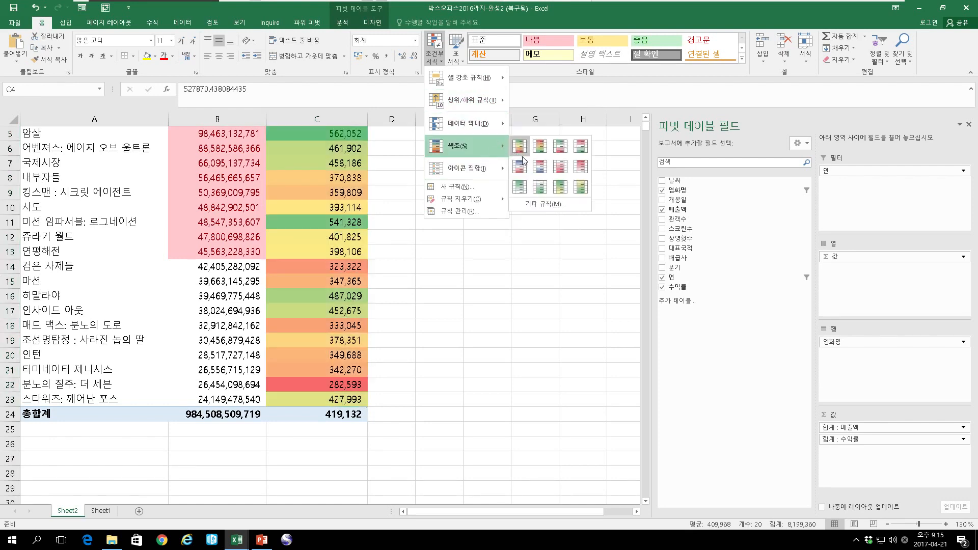
mouse_move(479, 168)
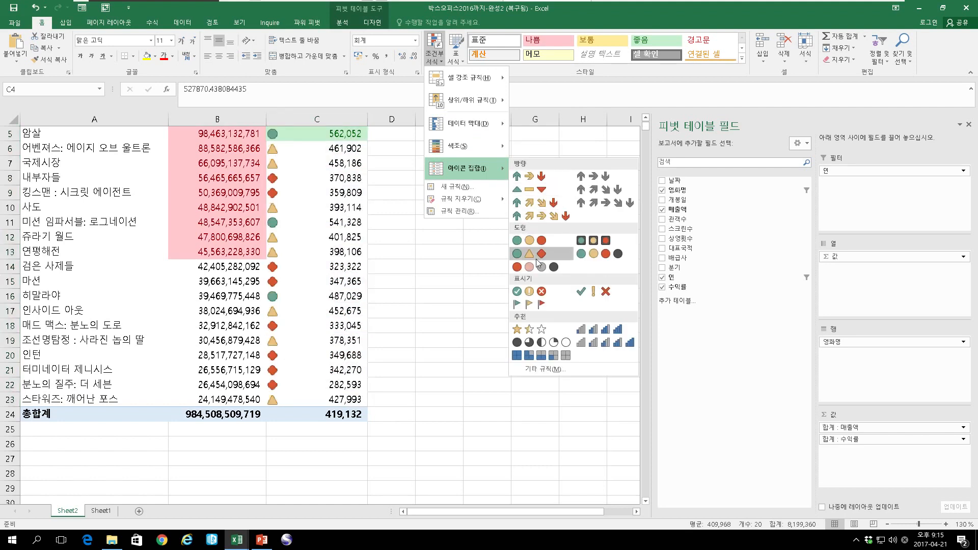
click(541, 190)
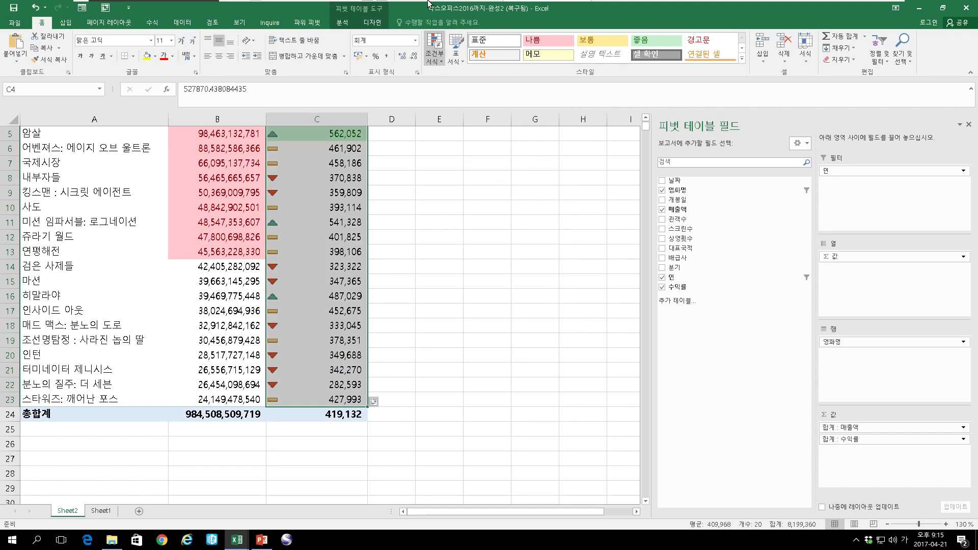